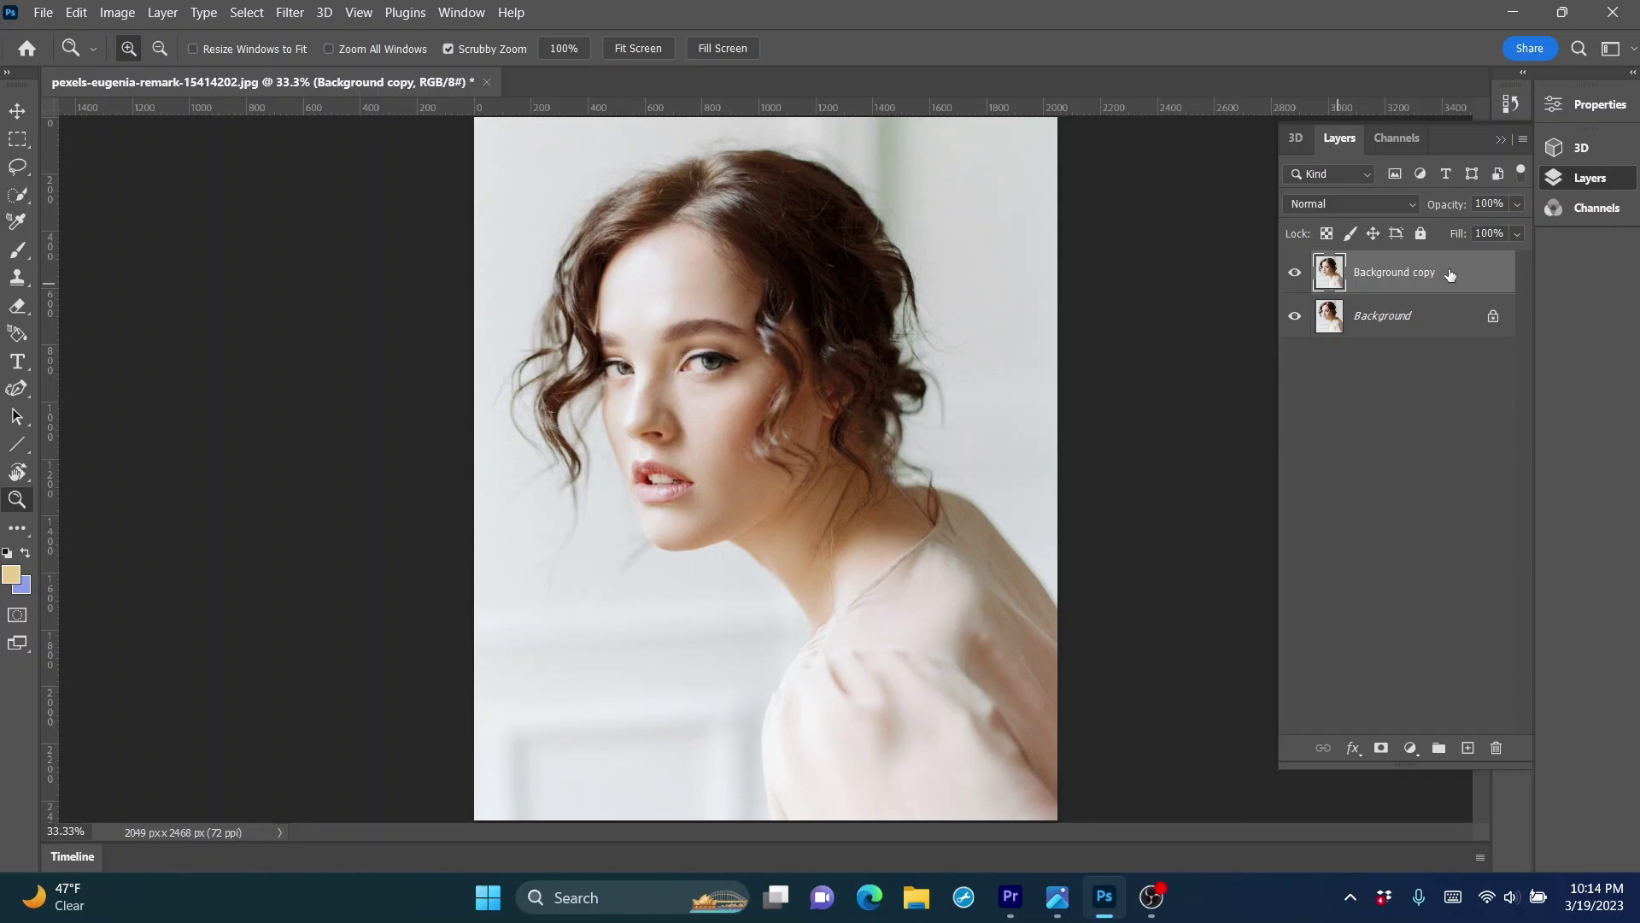
Convert the Background copy layer to a smart object and open the Liquify filter on it
{"action": "right_click", "coordinate": [1450, 273]}
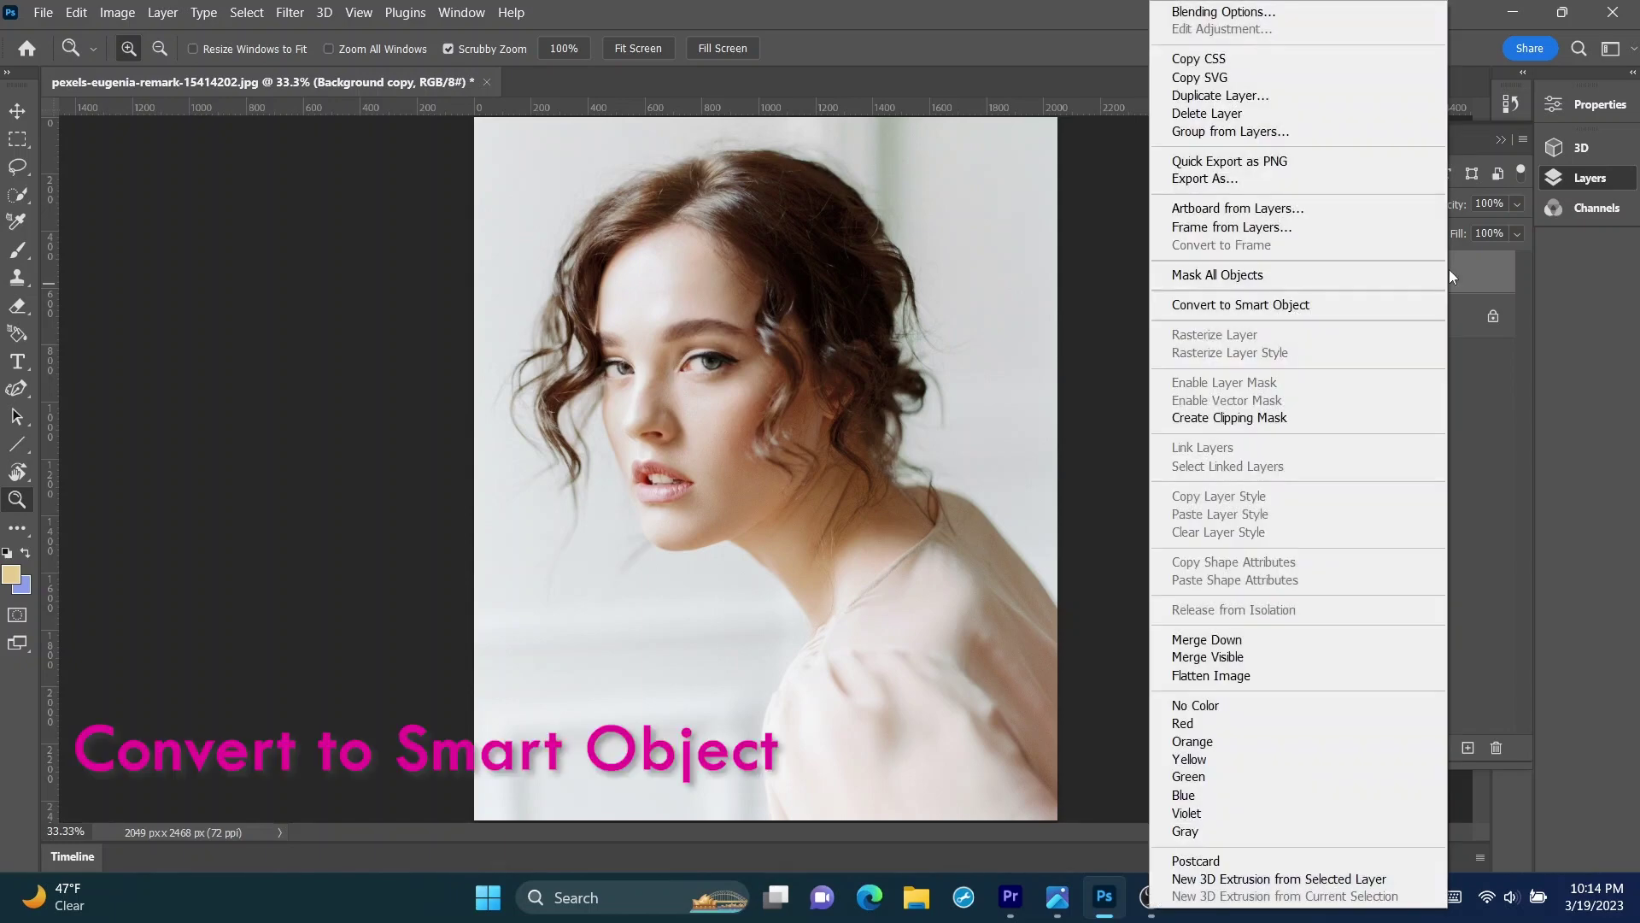
{"action": "left_click", "coordinate": [1270, 310]}
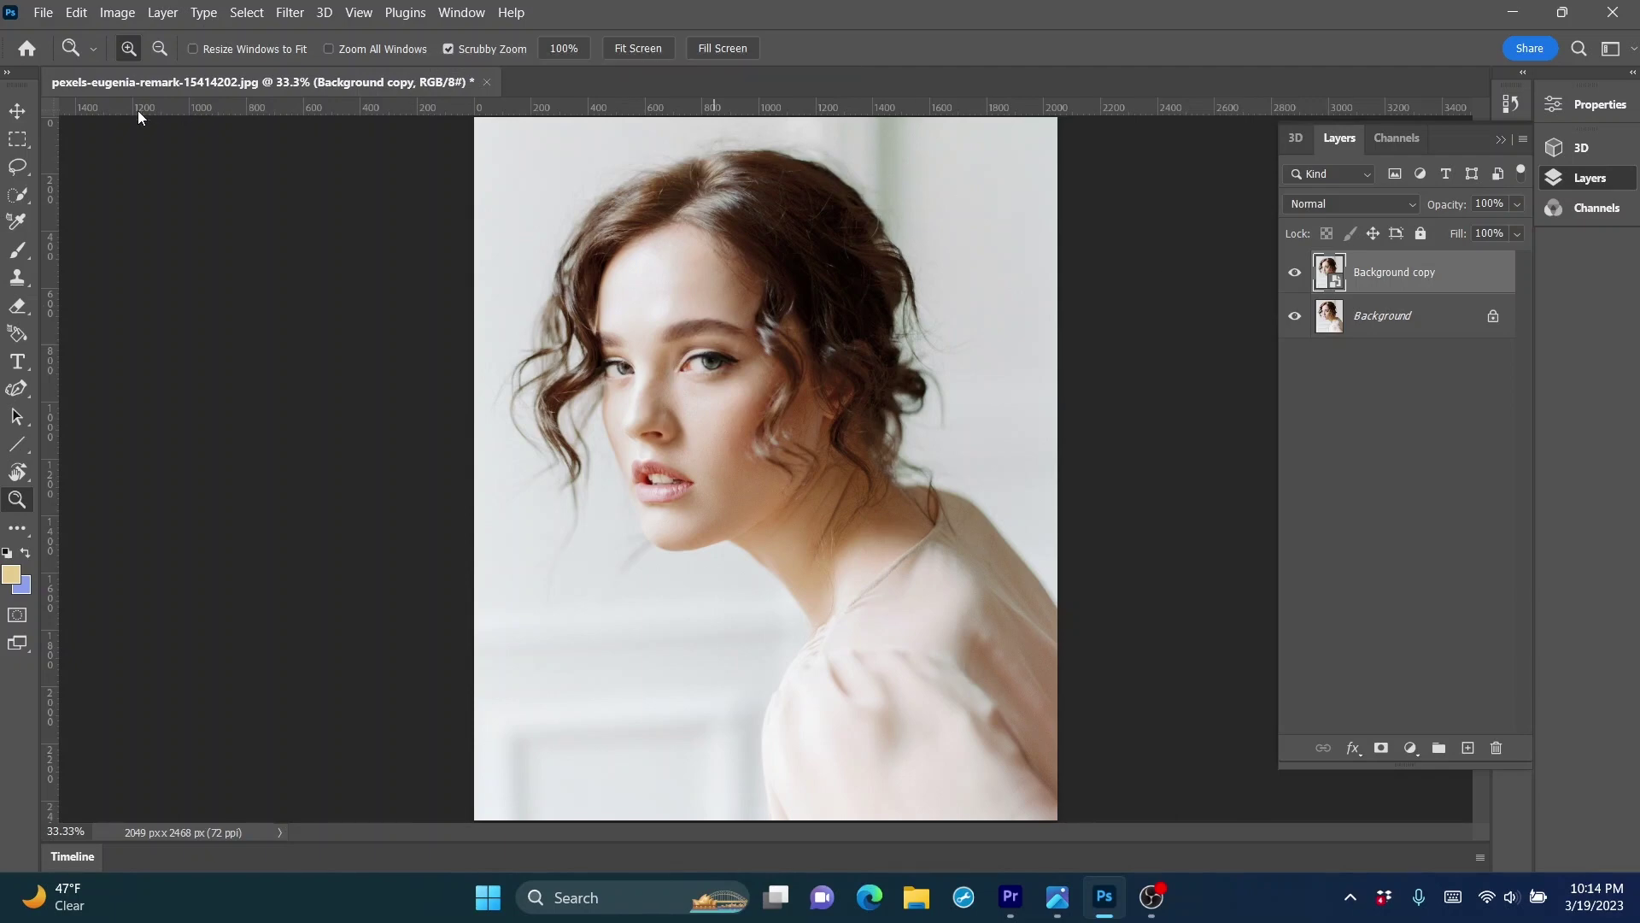
{"action": "left_click", "coordinate": [290, 15]}
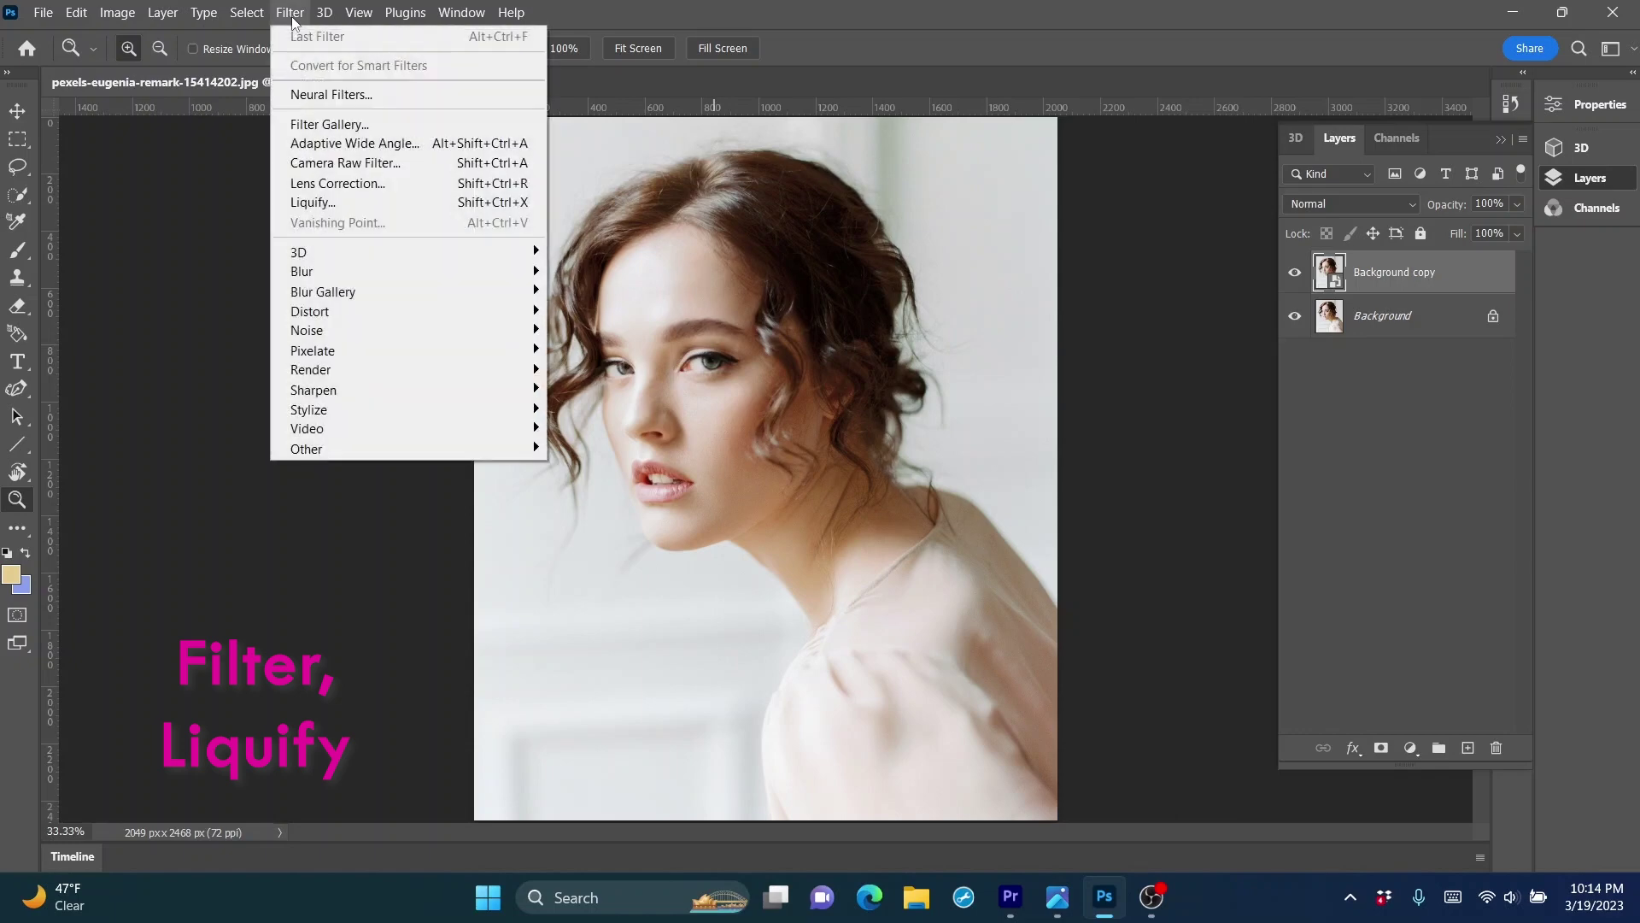
{"action": "left_click", "coordinate": [305, 199]}
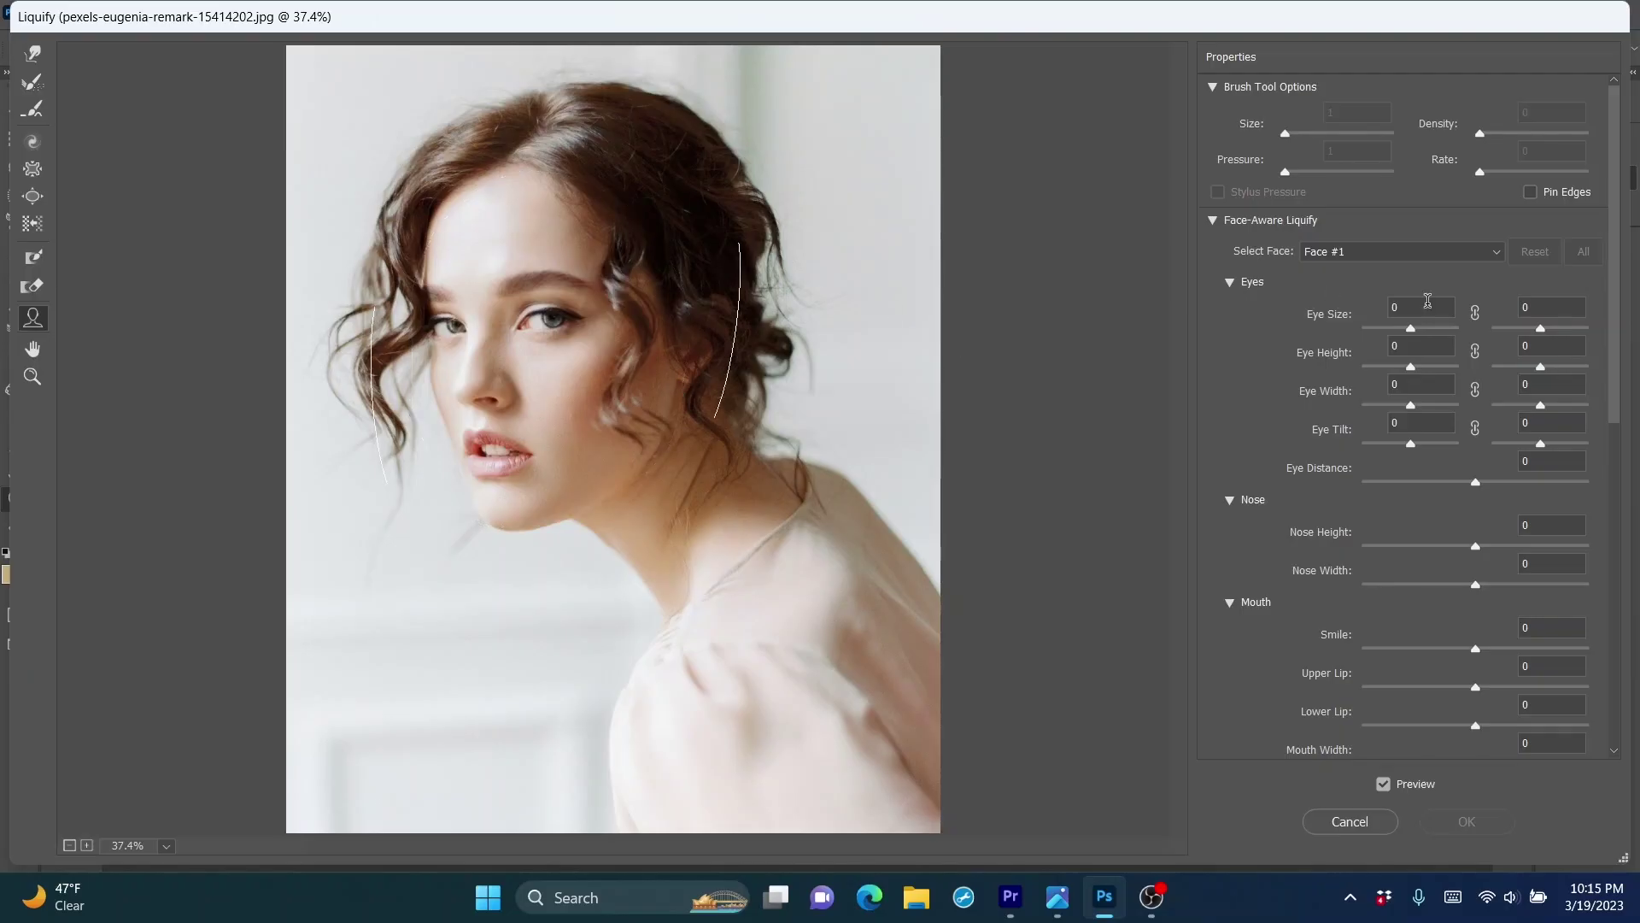
Choose Face #1 for Face-Aware Liquify and link both eyes for size, height, width and tilt
{"action": "left_click", "coordinate": [1497, 253]}
{"action": "left_click", "coordinate": [1409, 275]}
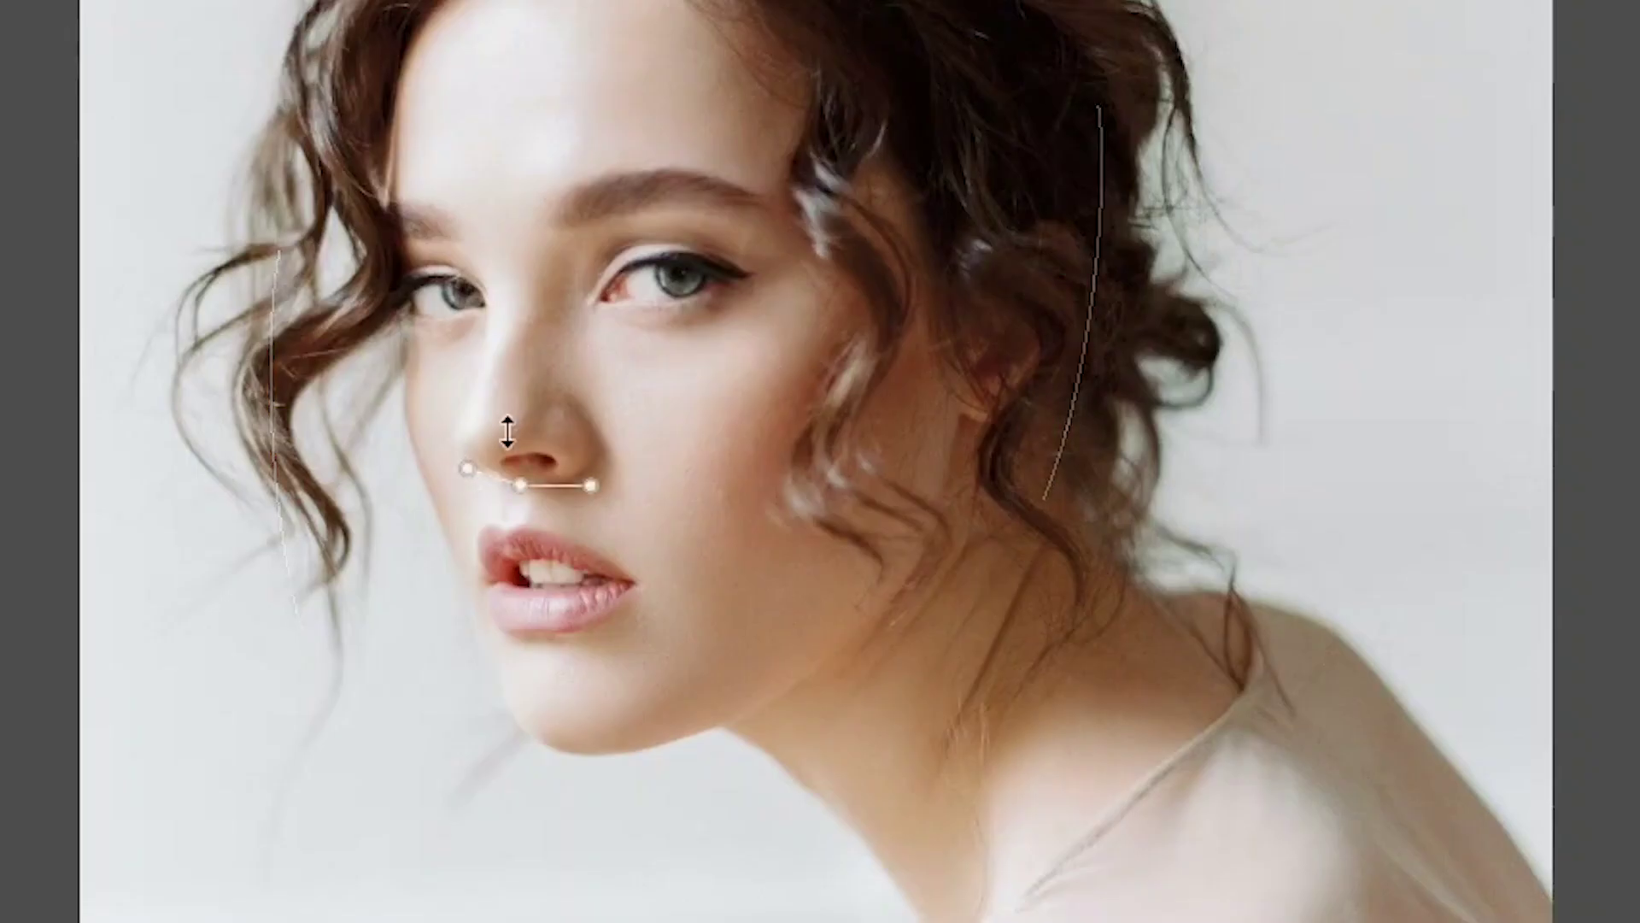
{"action": "mouse_move", "coordinate": [553, 317]}
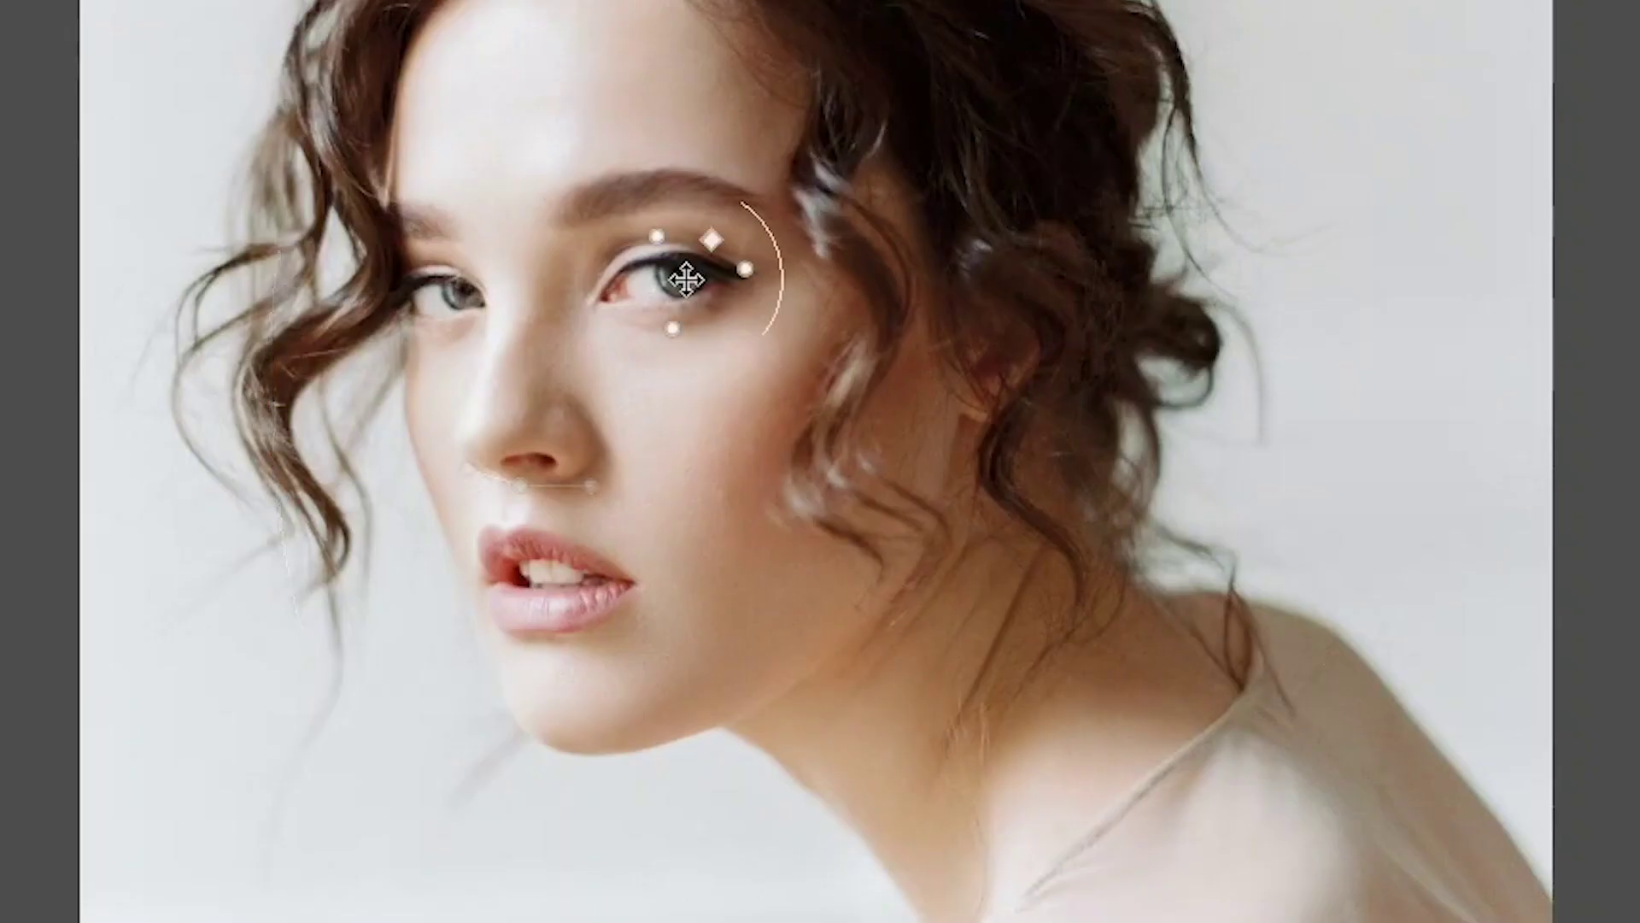
{"action": "mouse_move", "coordinate": [491, 421]}
{"action": "mouse_move", "coordinate": [560, 11]}
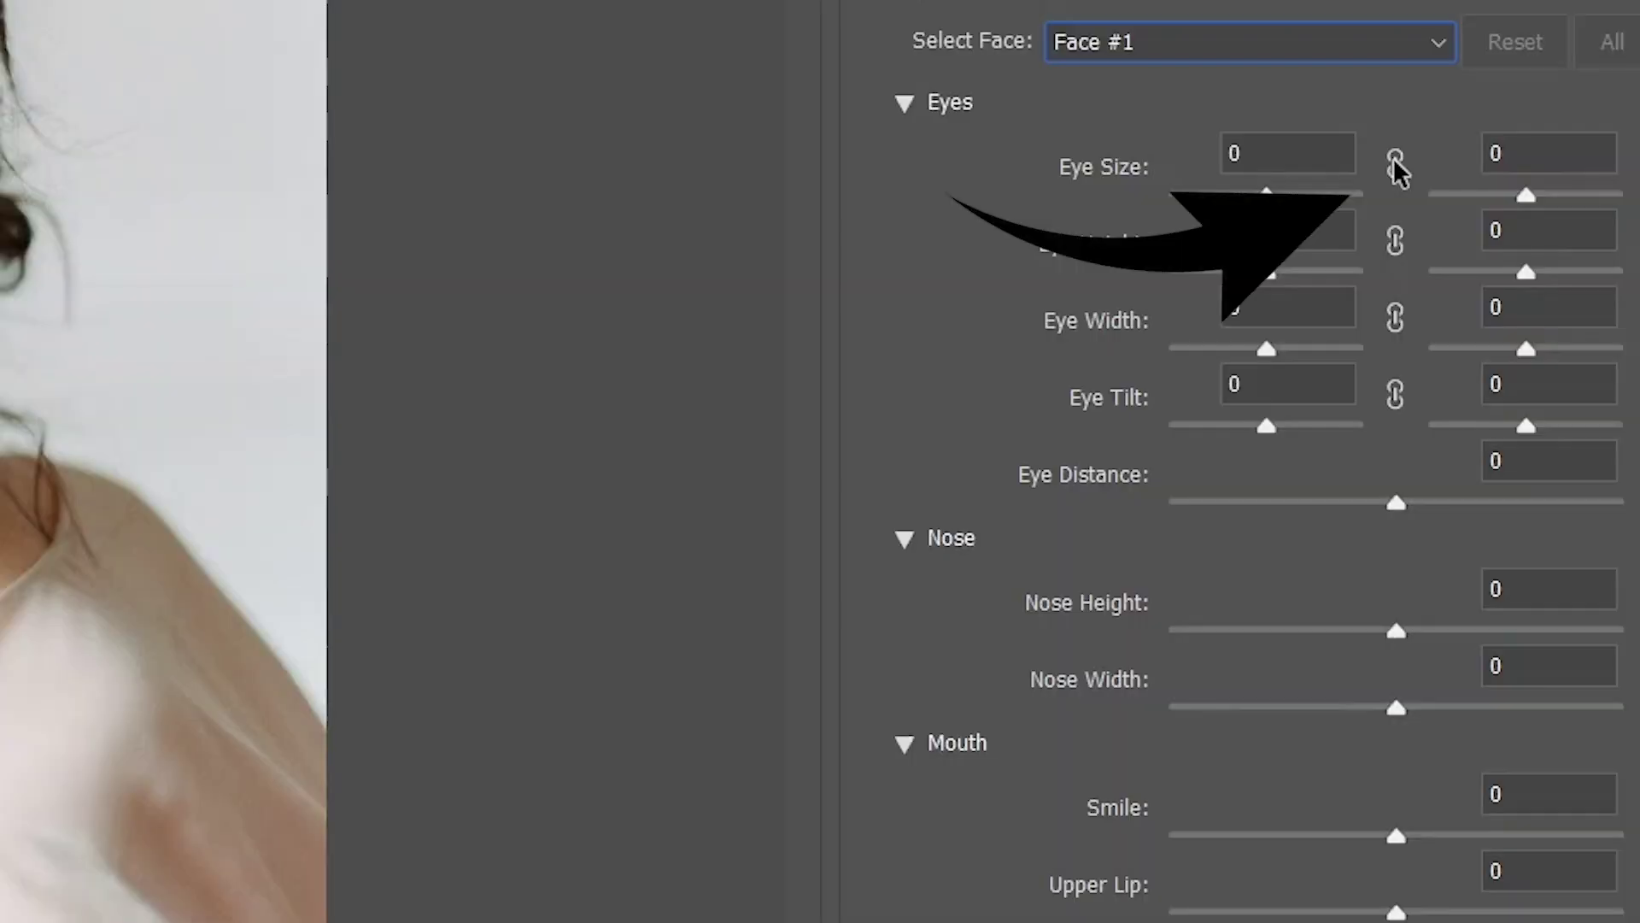
{"action": "left_click", "coordinate": [1475, 312]}
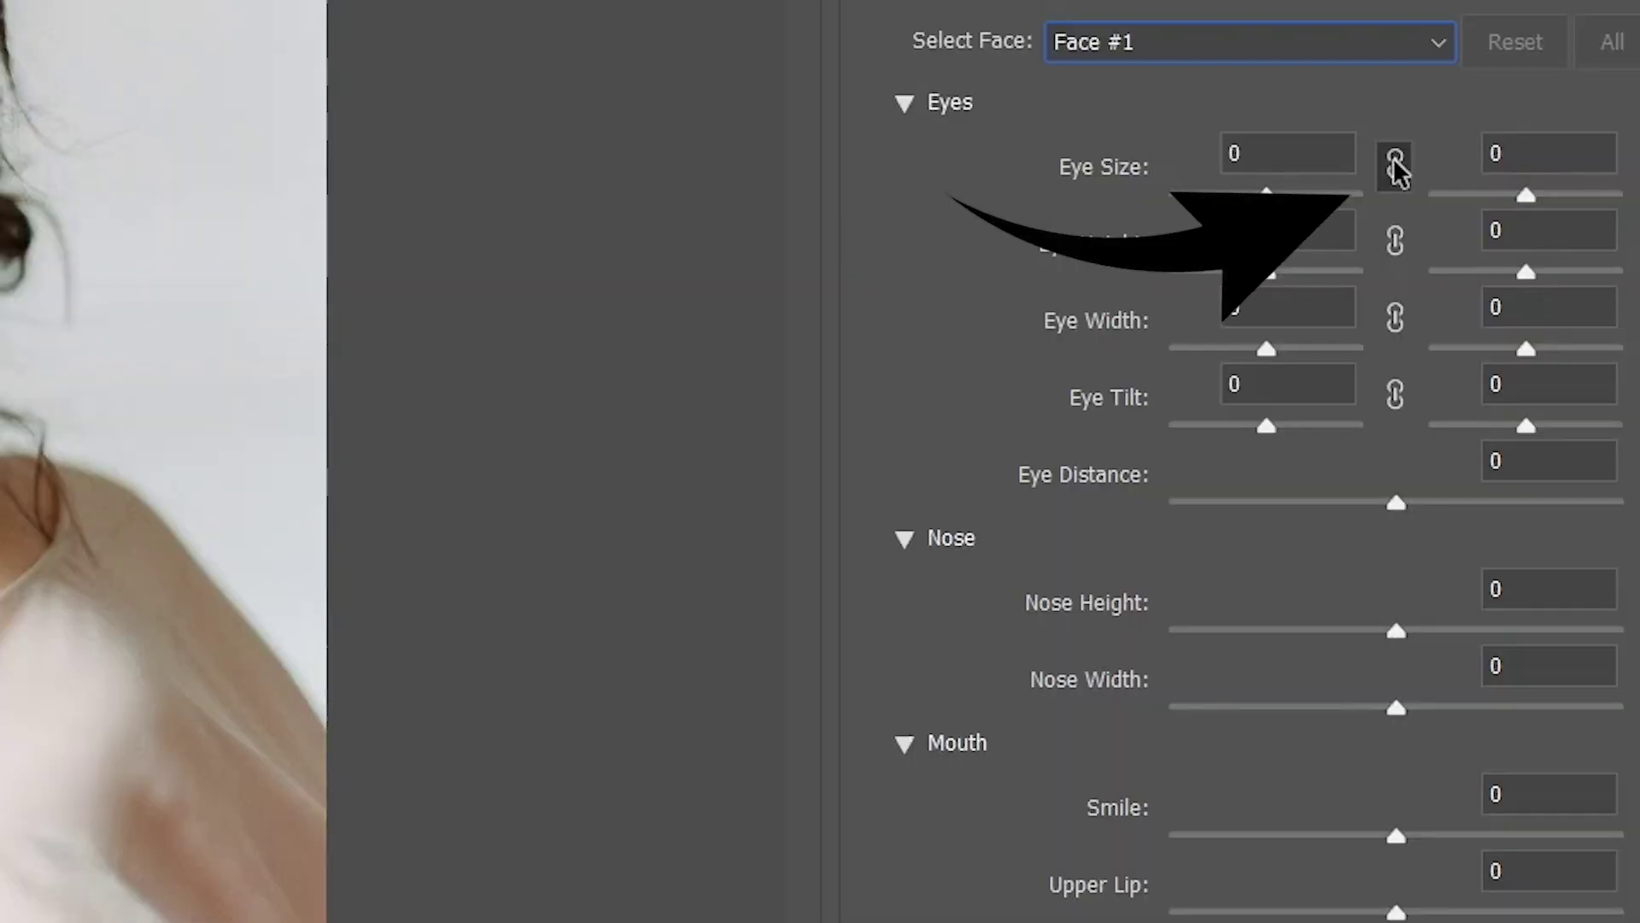
{"action": "left_click", "coordinate": [1396, 240]}
{"action": "left_click", "coordinate": [1396, 318]}
{"action": "left_click", "coordinate": [1396, 401]}
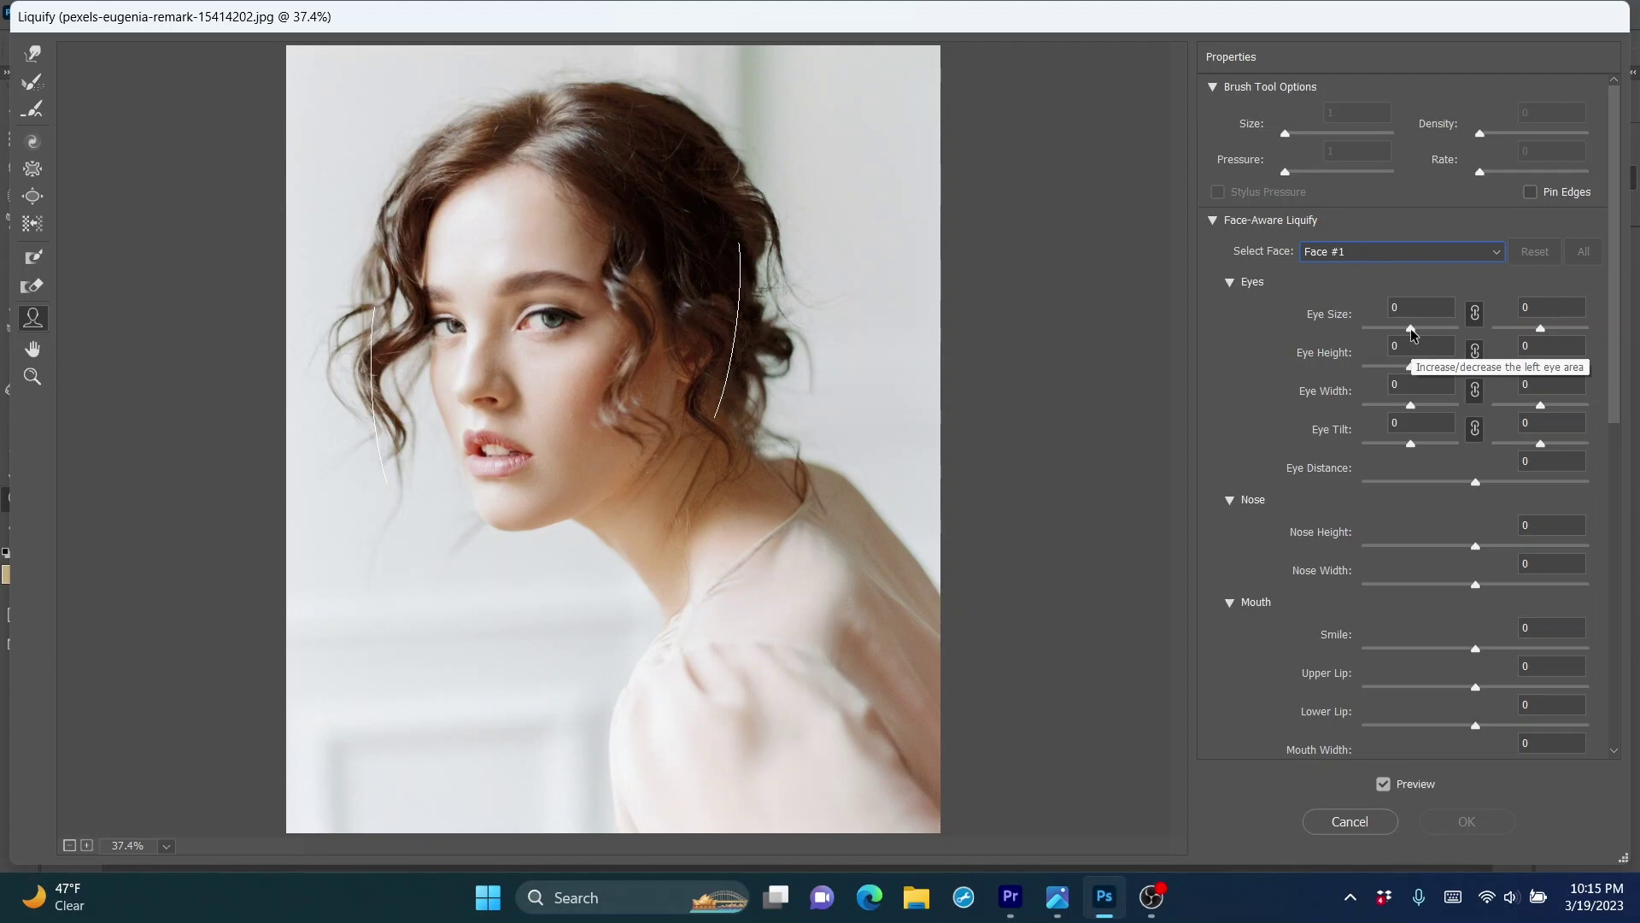
Set the eye size to 100 for the left eye and 70 for the right, with the eye size values unlinked
{"action": "left_click_drag", "start_coordinate": [1411, 328], "coordinate": [1409, 328]}
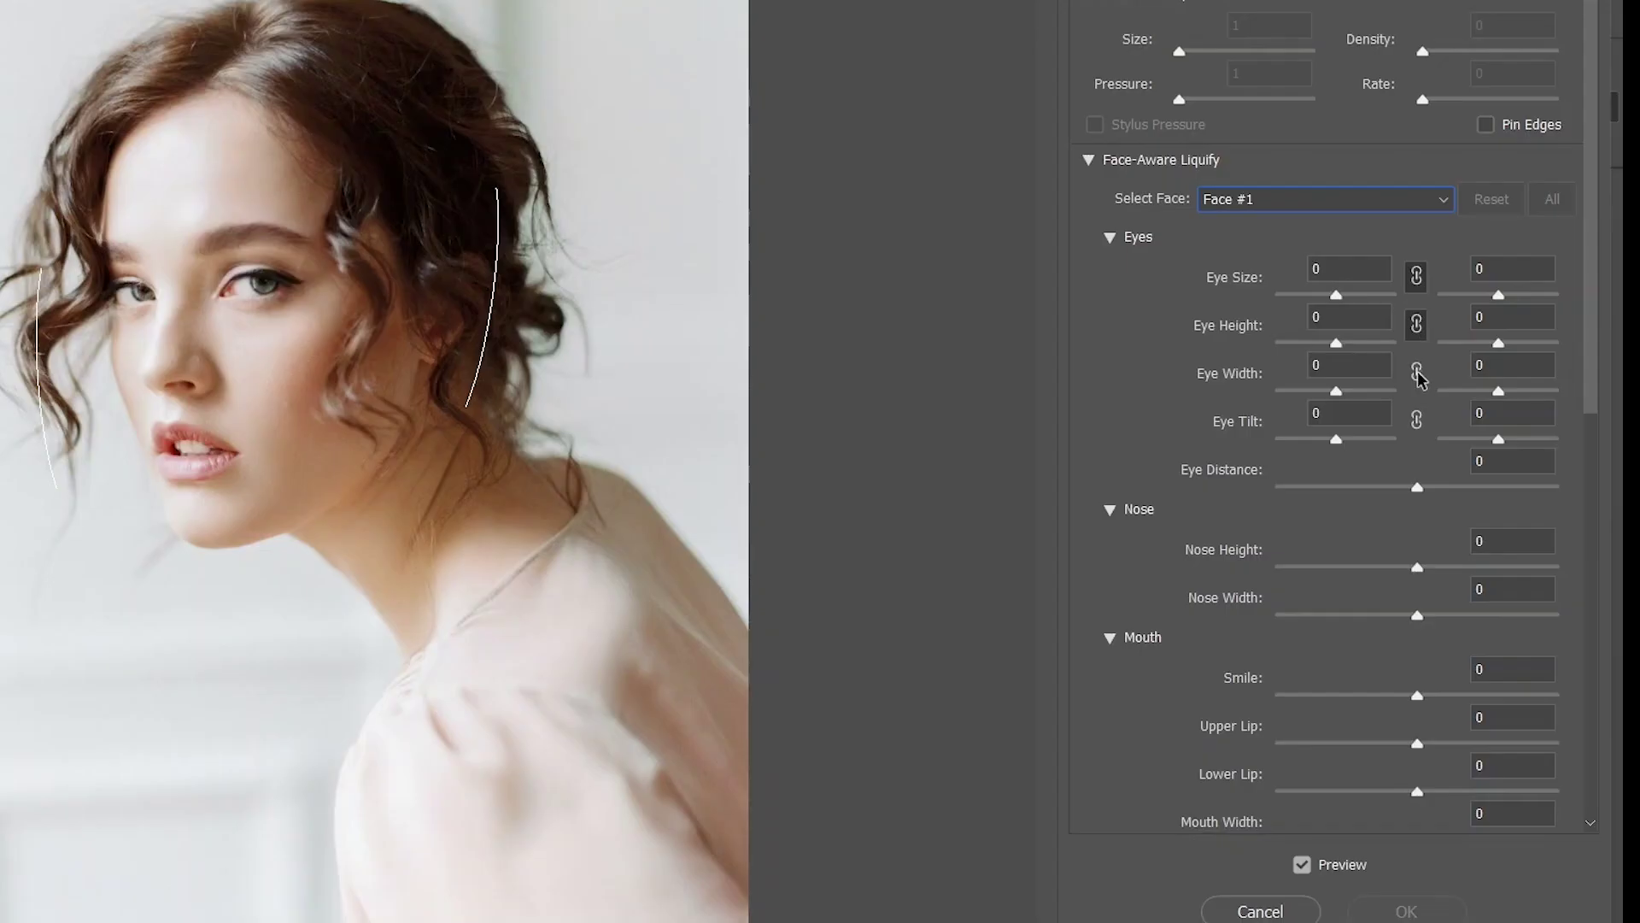
{"action": "left_click", "coordinate": [1416, 374]}
{"action": "left_click_drag", "start_coordinate": [1336, 294], "coordinate": [1401, 304]}
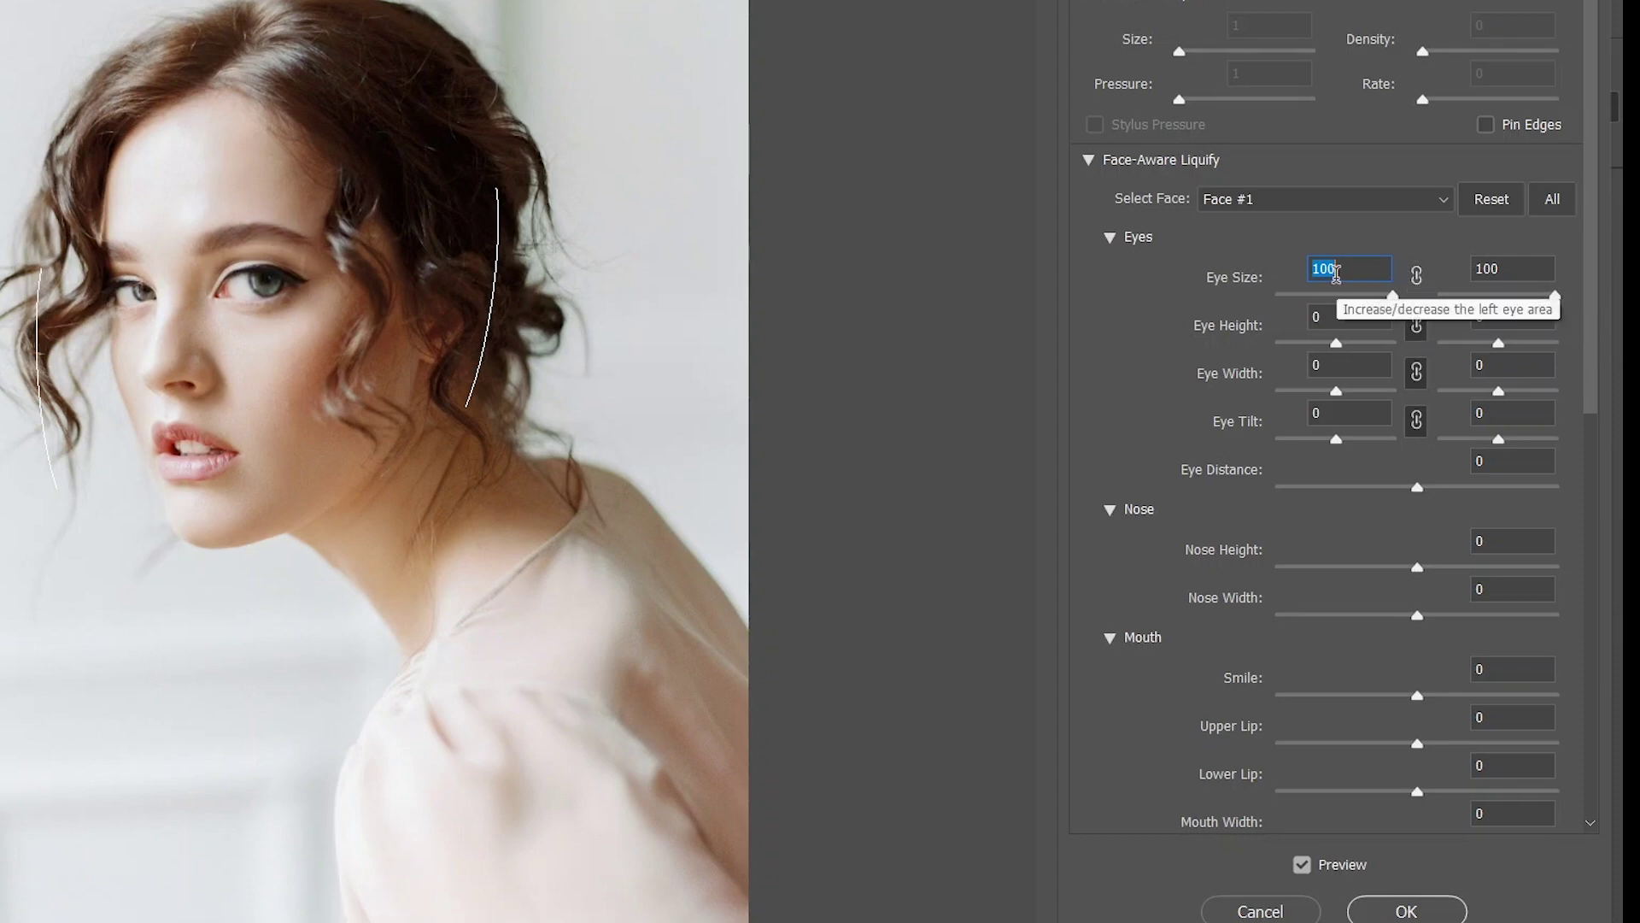
{"action": "double_click", "coordinate": [1505, 269]}
{"action": "type", "text": "70"}
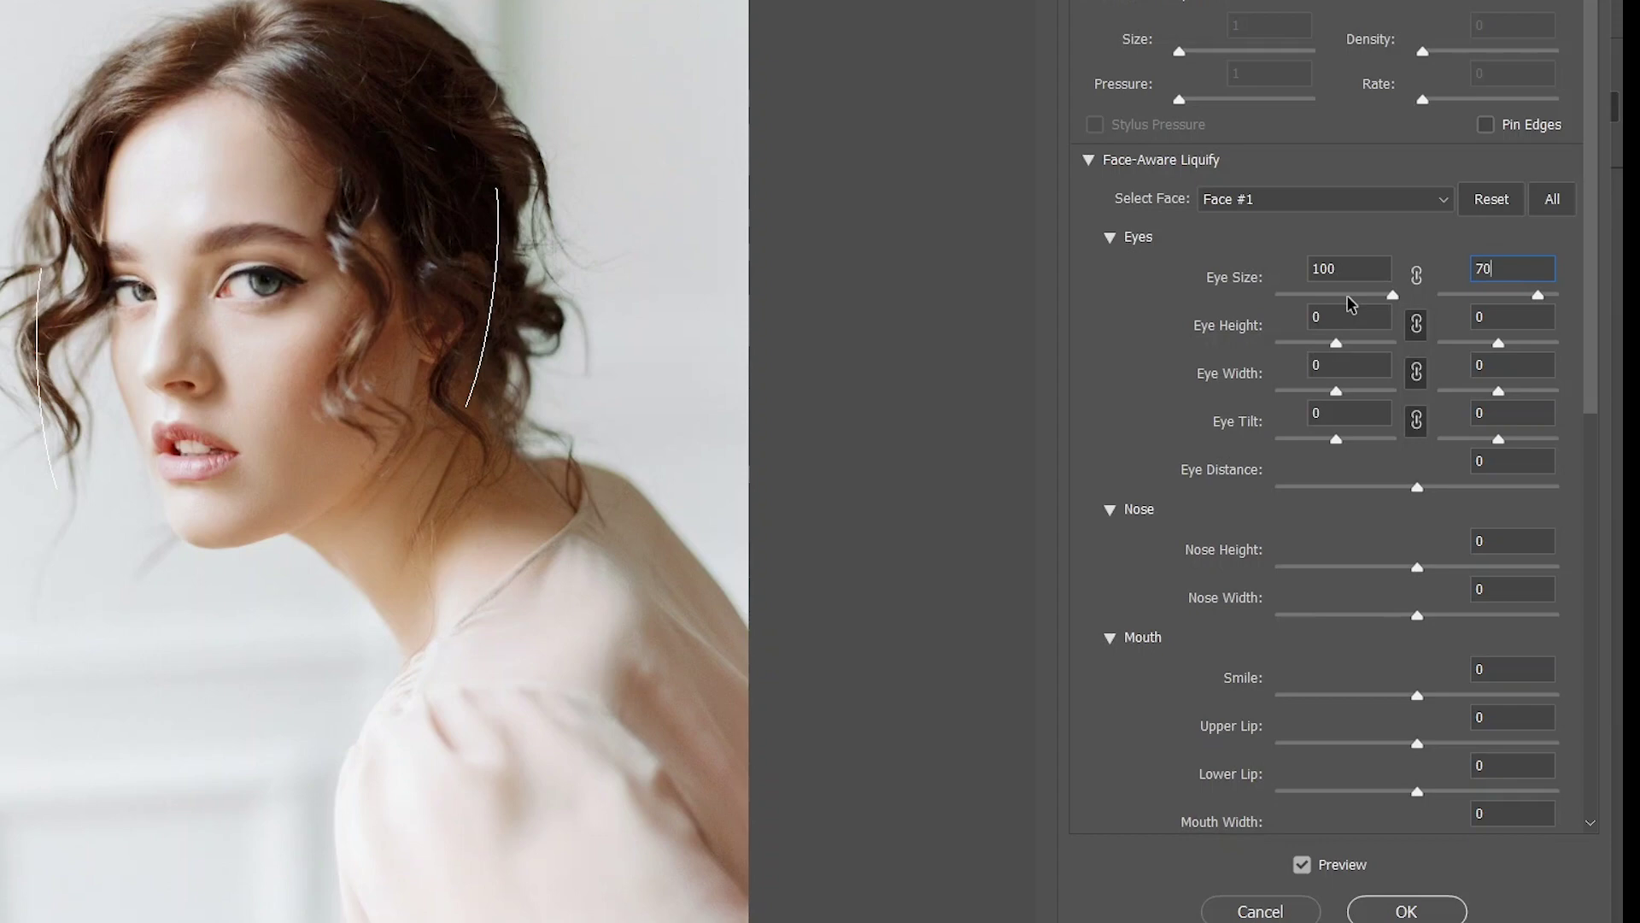
Set eye height to 100 for both eyes, unlinked eye width to 0 left and 13 right, and eye tilt to 100 for both
{"action": "left_click_drag", "start_coordinate": [1336, 344], "coordinate": [1343, 398]}
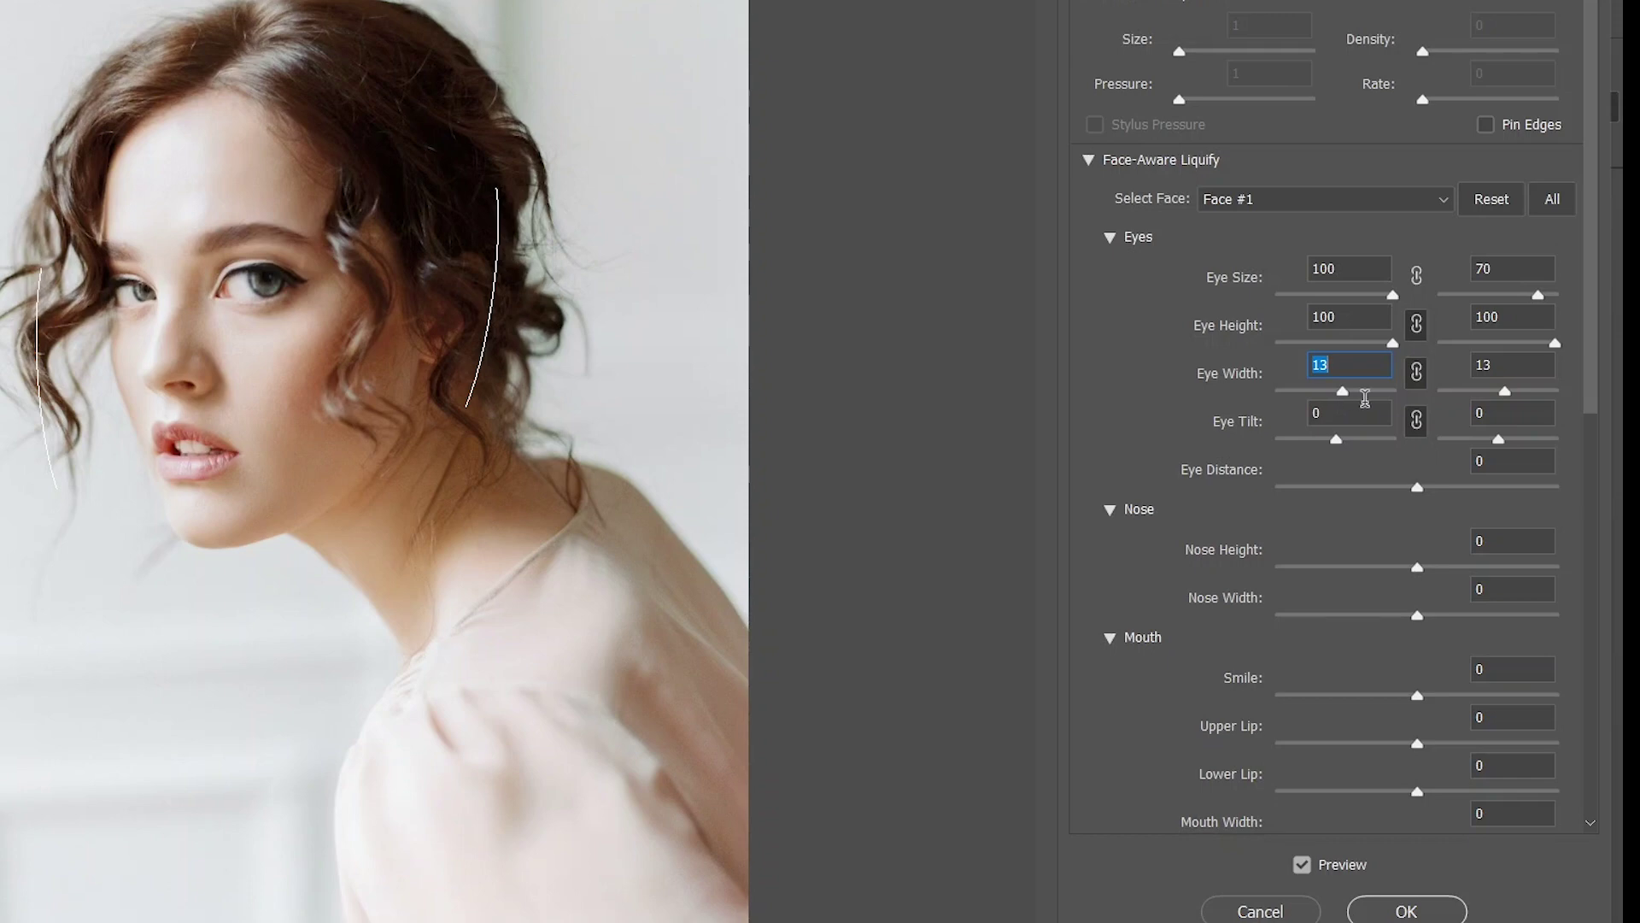
{"action": "left_click_drag", "start_coordinate": [1336, 441], "coordinate": [1337, 446]}
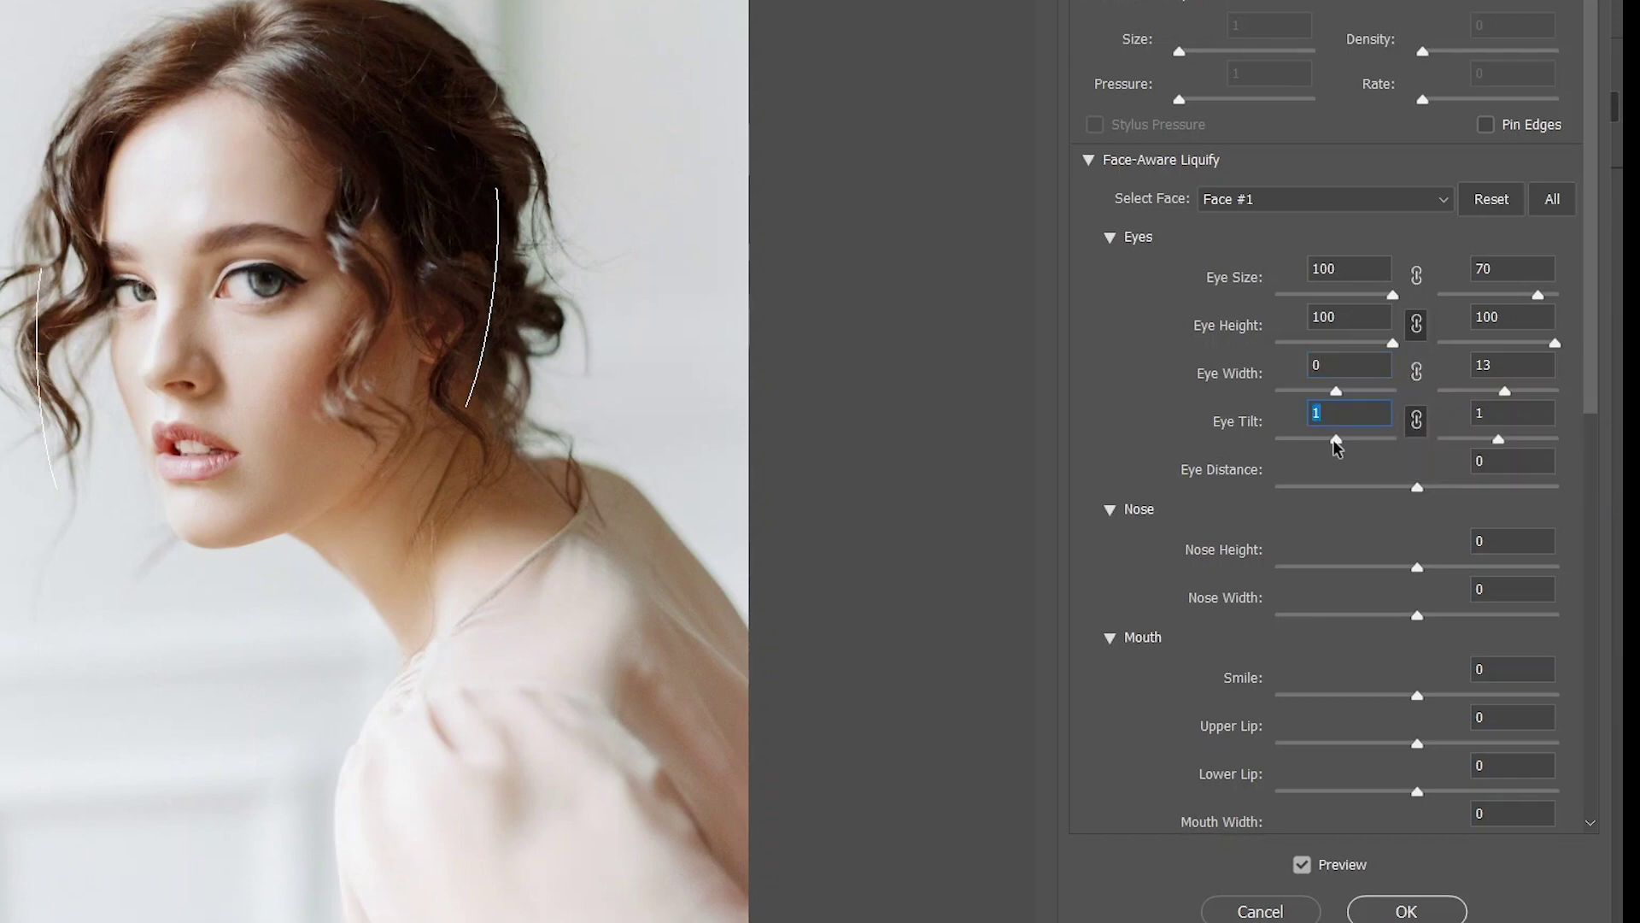
{"action": "left_click_drag", "start_coordinate": [1336, 444], "coordinate": [1421, 483]}
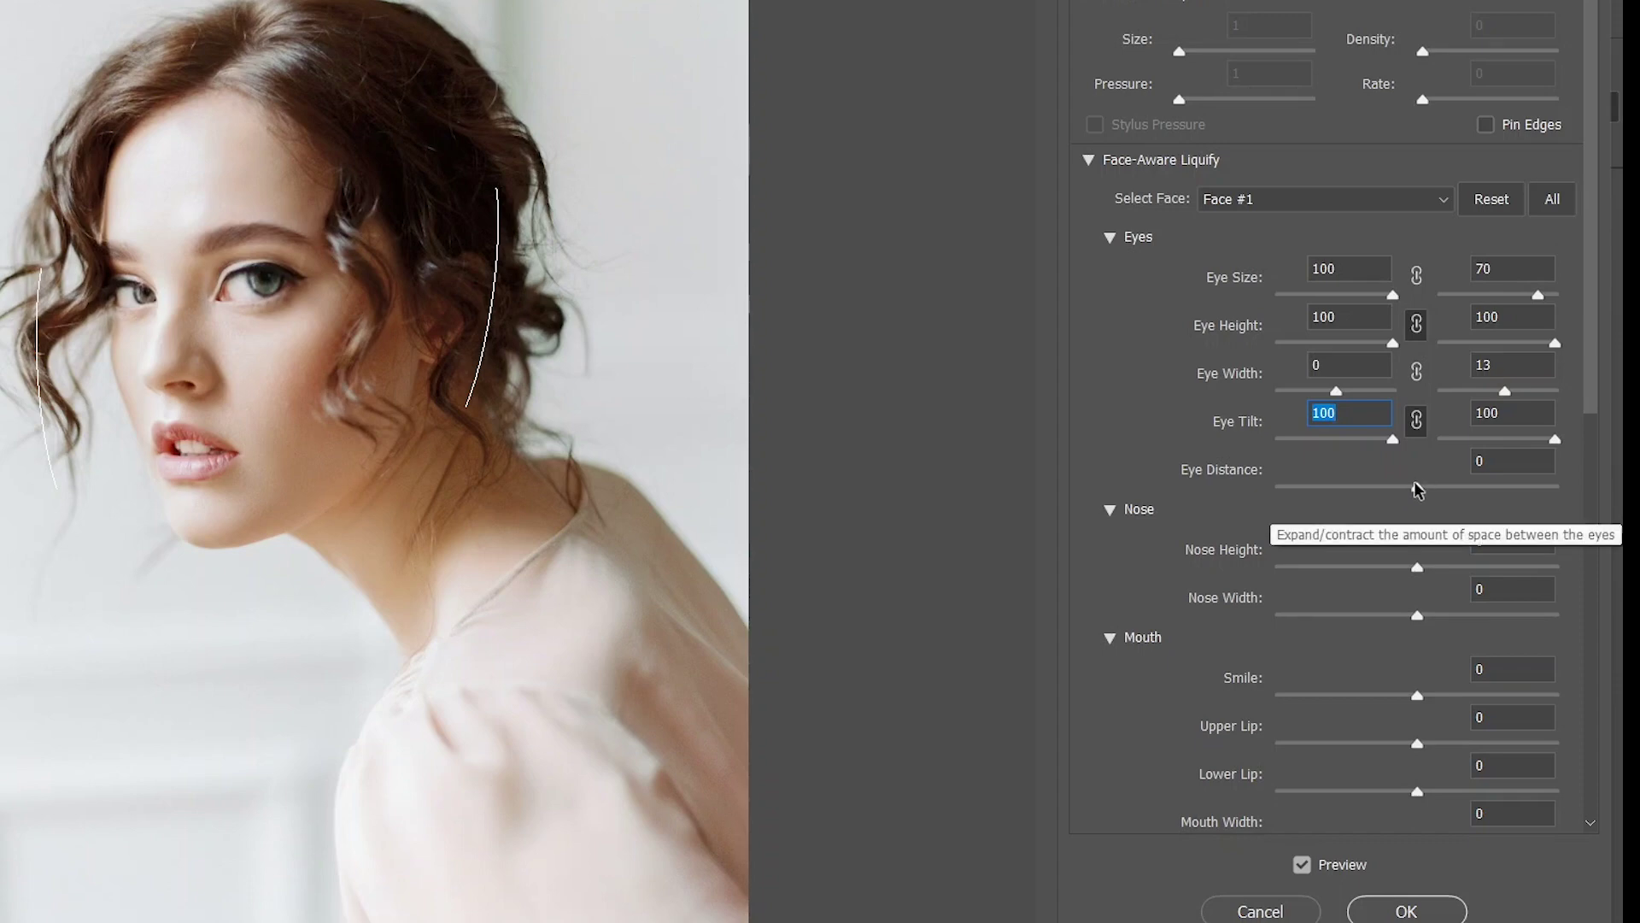
Set the eye distance to -8, the nose height to -72 and the nose width to -8
{"action": "left_click", "coordinate": [1418, 488]}
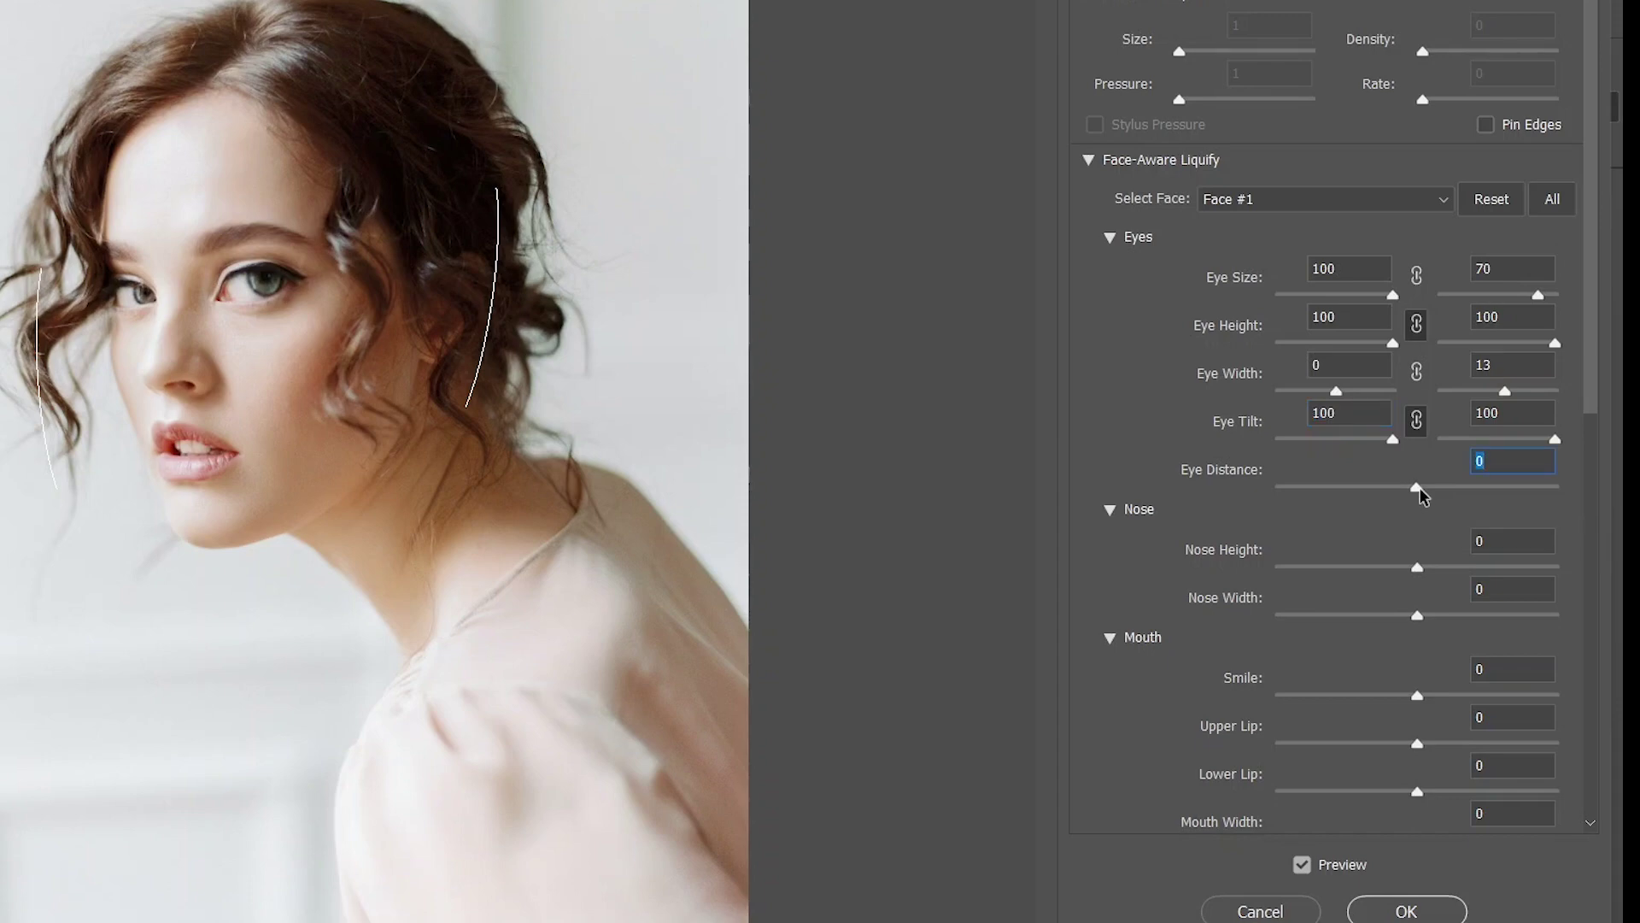
{"action": "mouse_move", "coordinate": [1422, 488]}
{"action": "left_mouse_down"}
{"action": "mouse_move", "coordinate": [1474, 496]}
{"action": "mouse_move", "coordinate": [1365, 495]}
{"action": "mouse_move", "coordinate": [1408, 502]}
{"action": "left_mouse_up"}
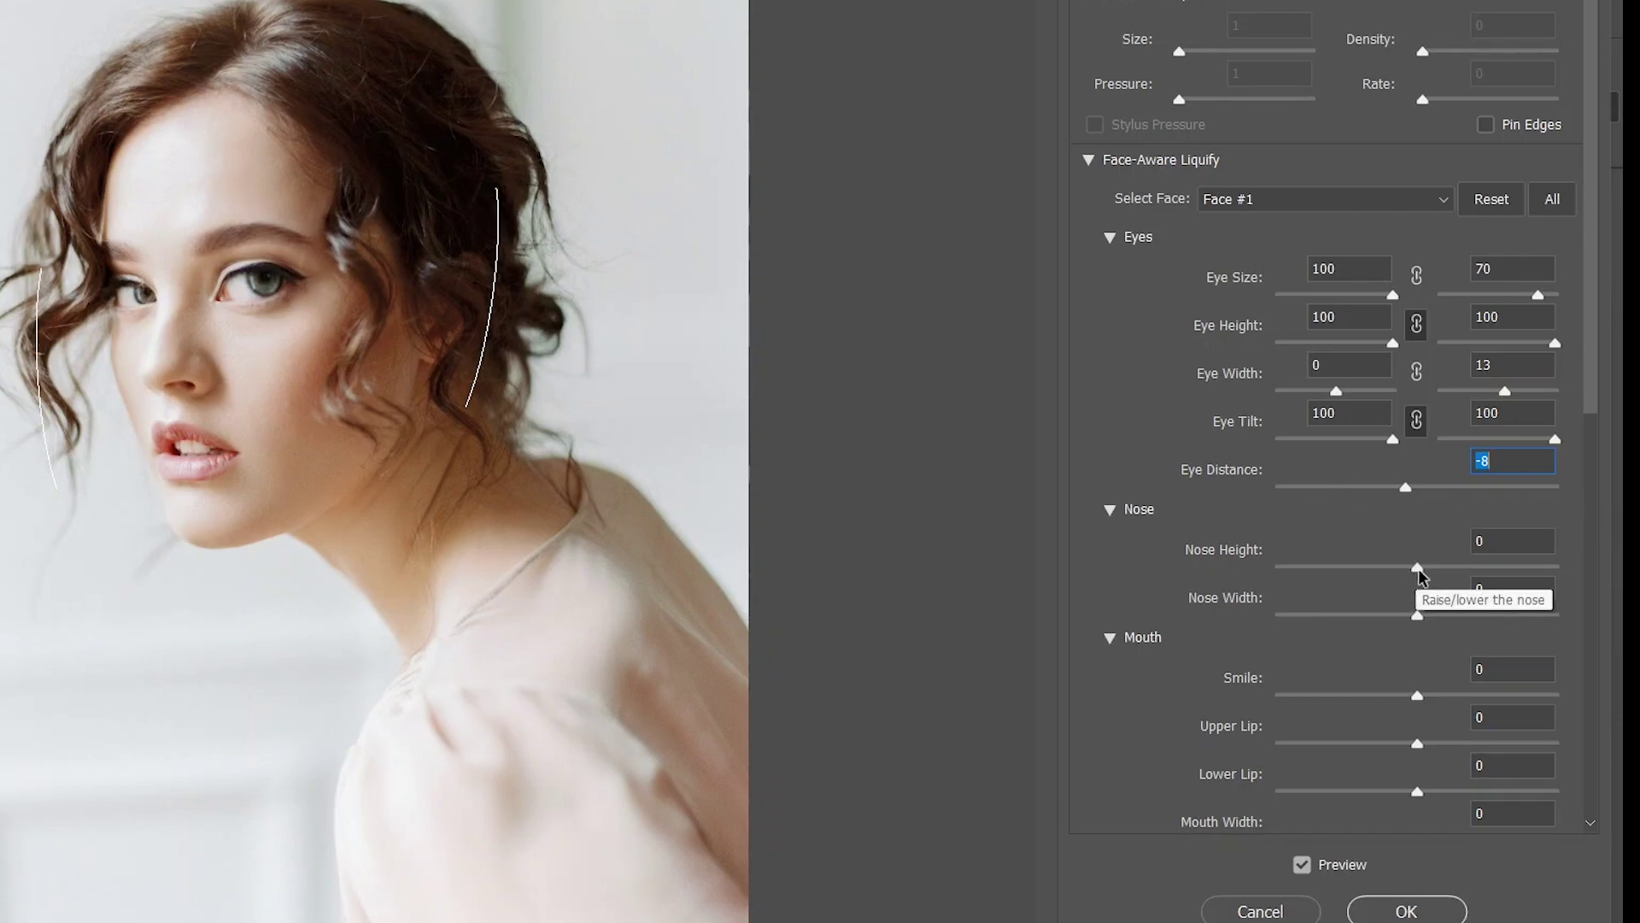
{"action": "left_click_drag", "start_coordinate": [1418, 569], "coordinate": [1321, 612]}
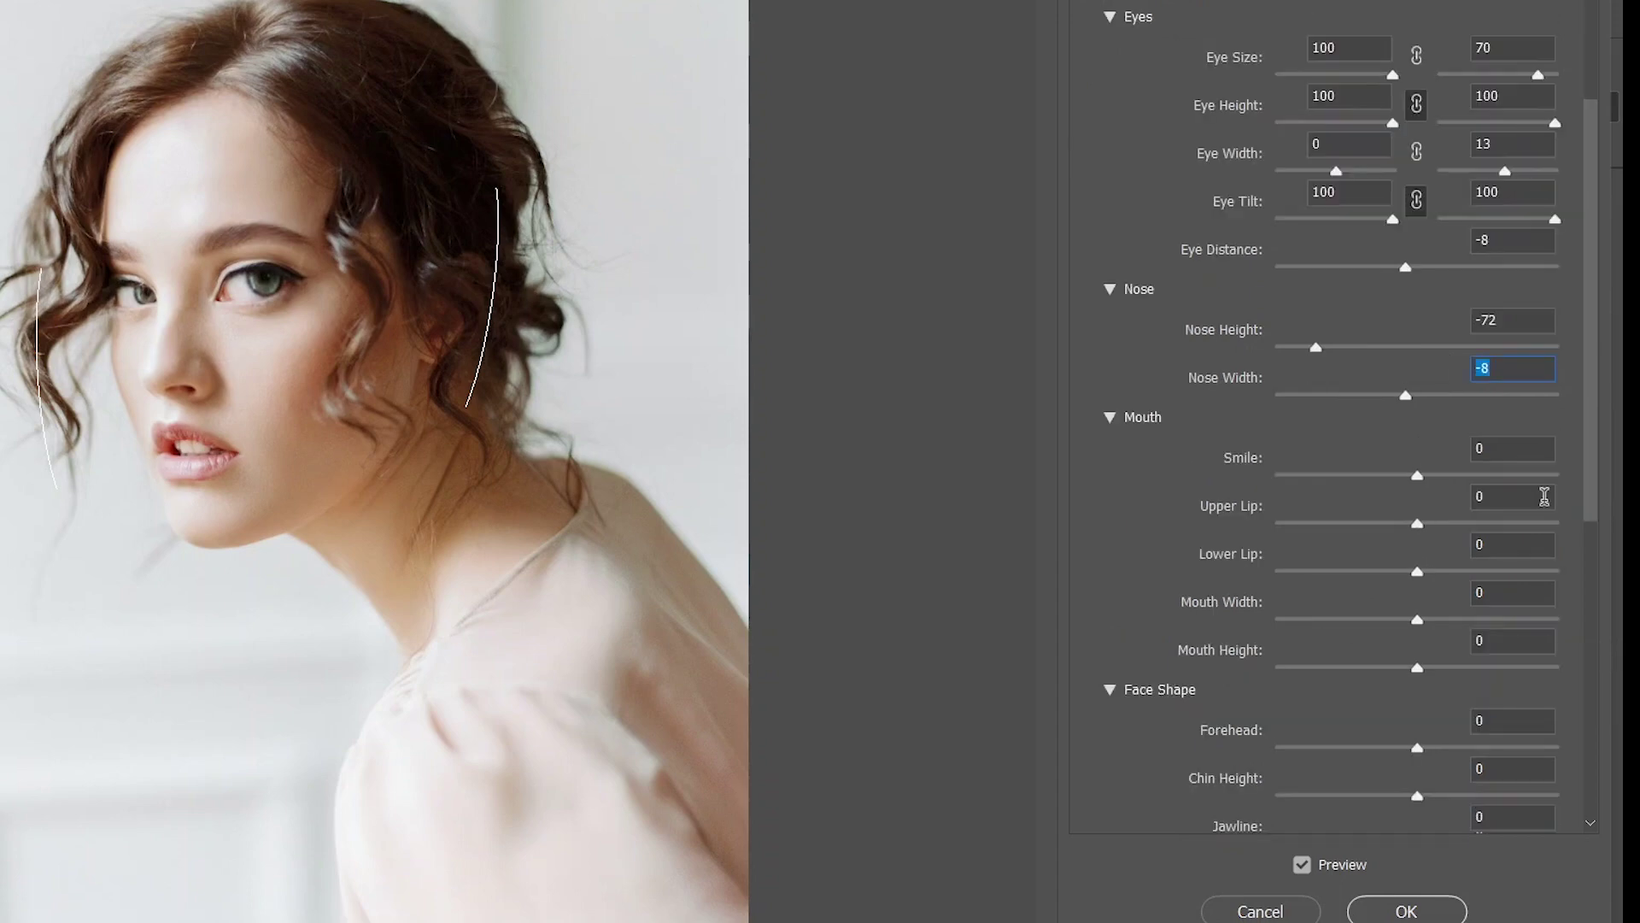
Reshape the mouth with mouth width -48, mouth height -100, lower lip 30 and smile 5
{"action": "left_click_drag", "start_coordinate": [1417, 621], "coordinate": [1349, 638]}
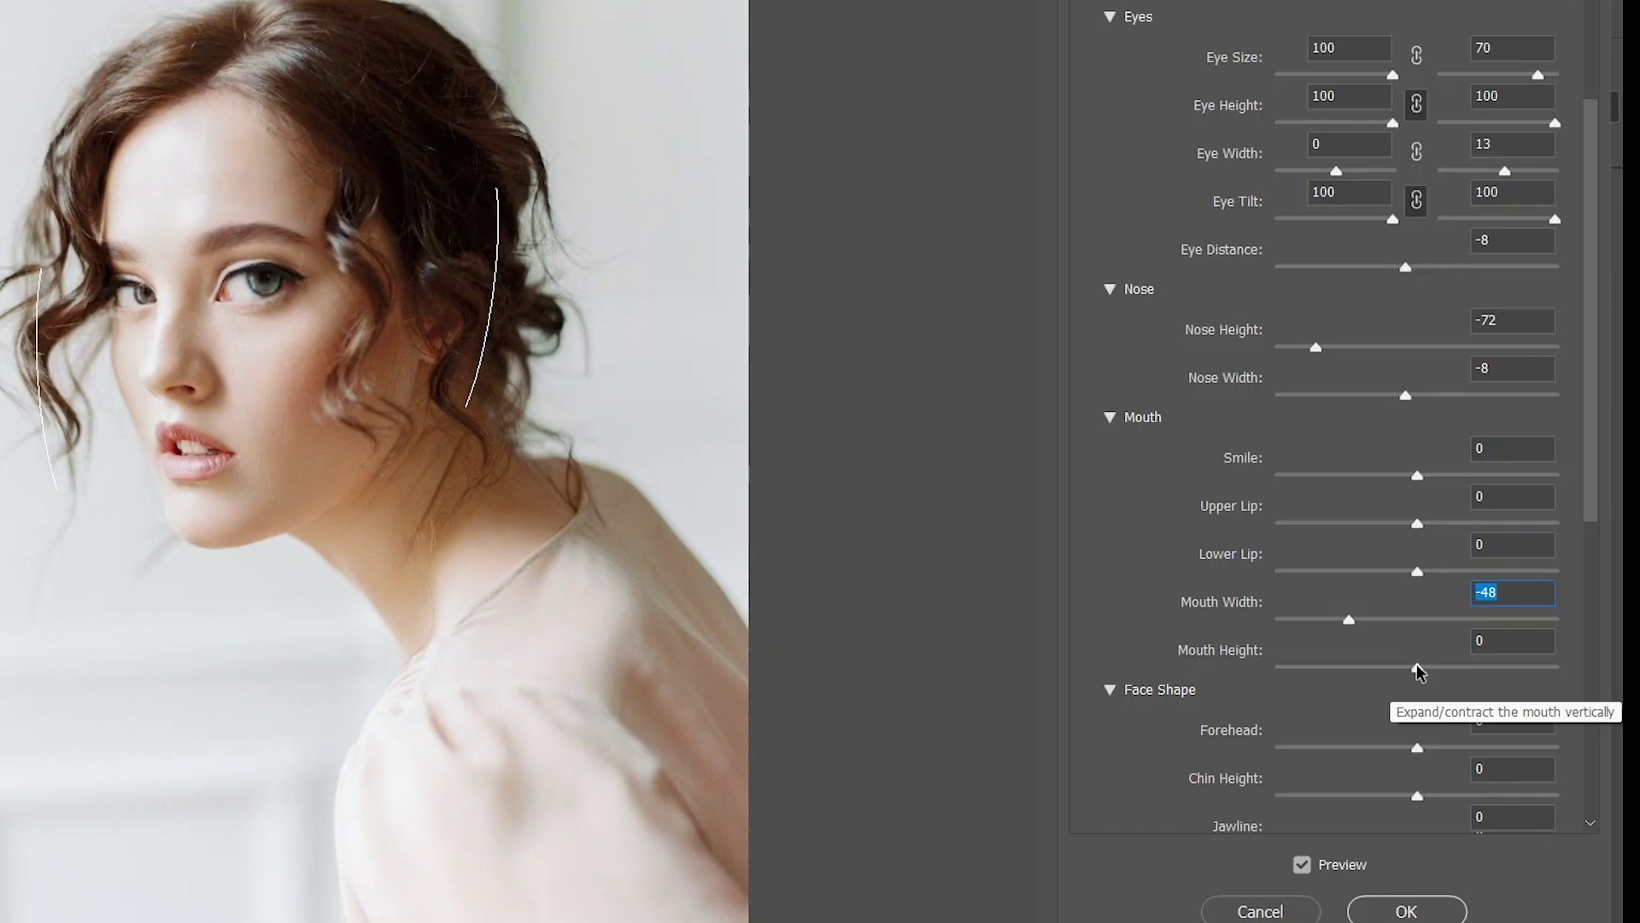
{"action": "left_click_drag", "start_coordinate": [1417, 672], "coordinate": [1266, 708]}
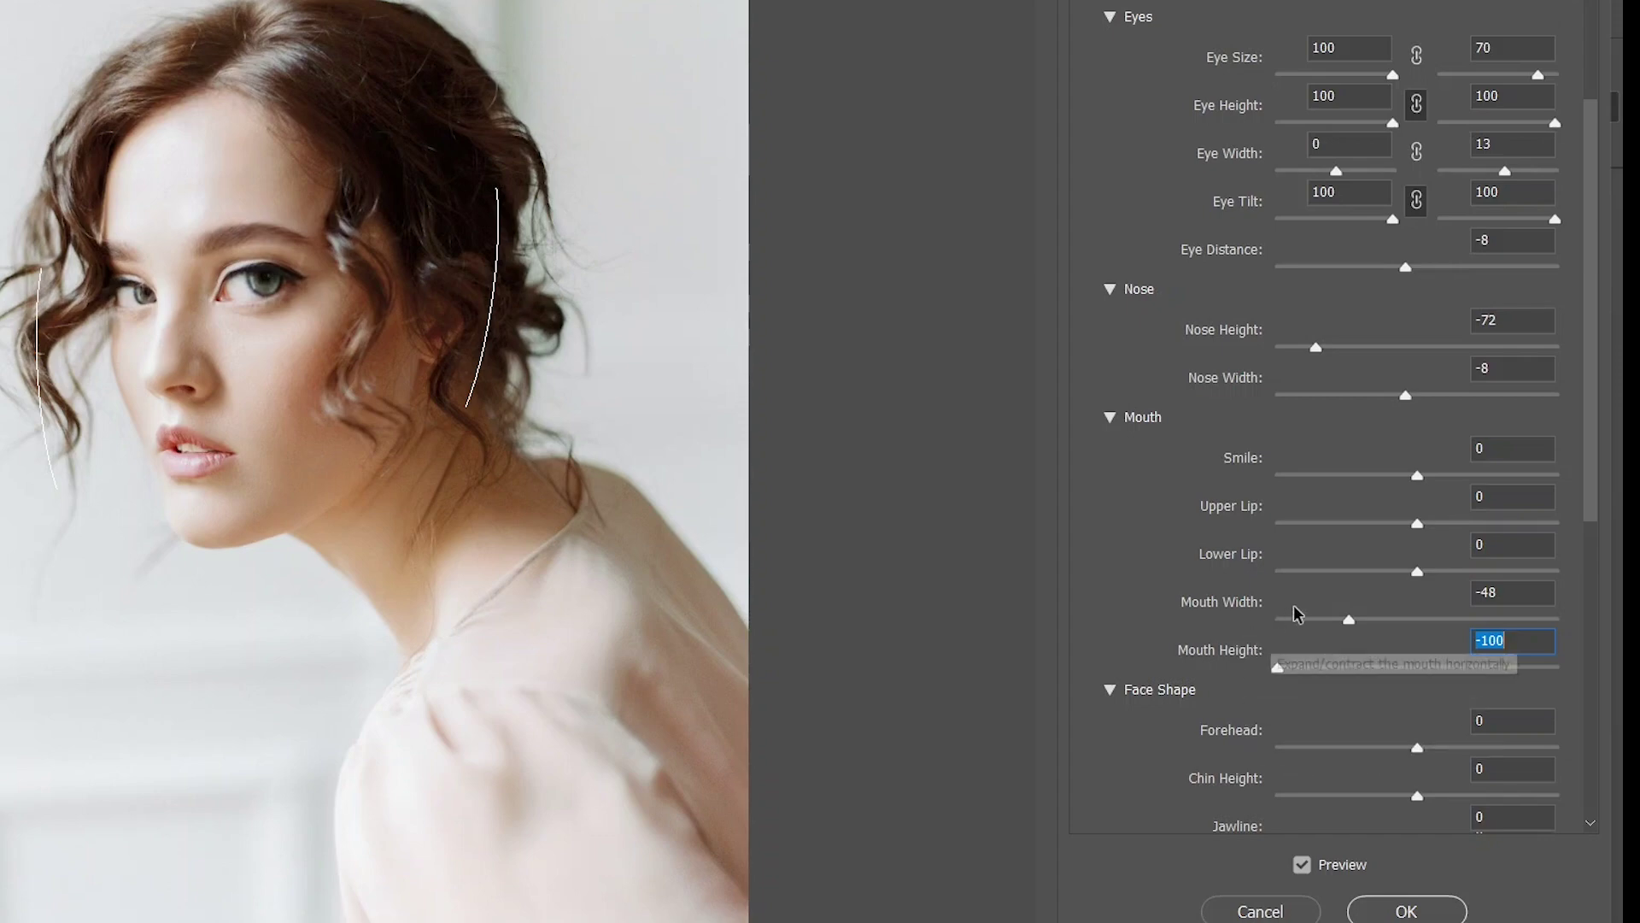
{"action": "left_click_drag", "start_coordinate": [1418, 573], "coordinate": [1439, 639]}
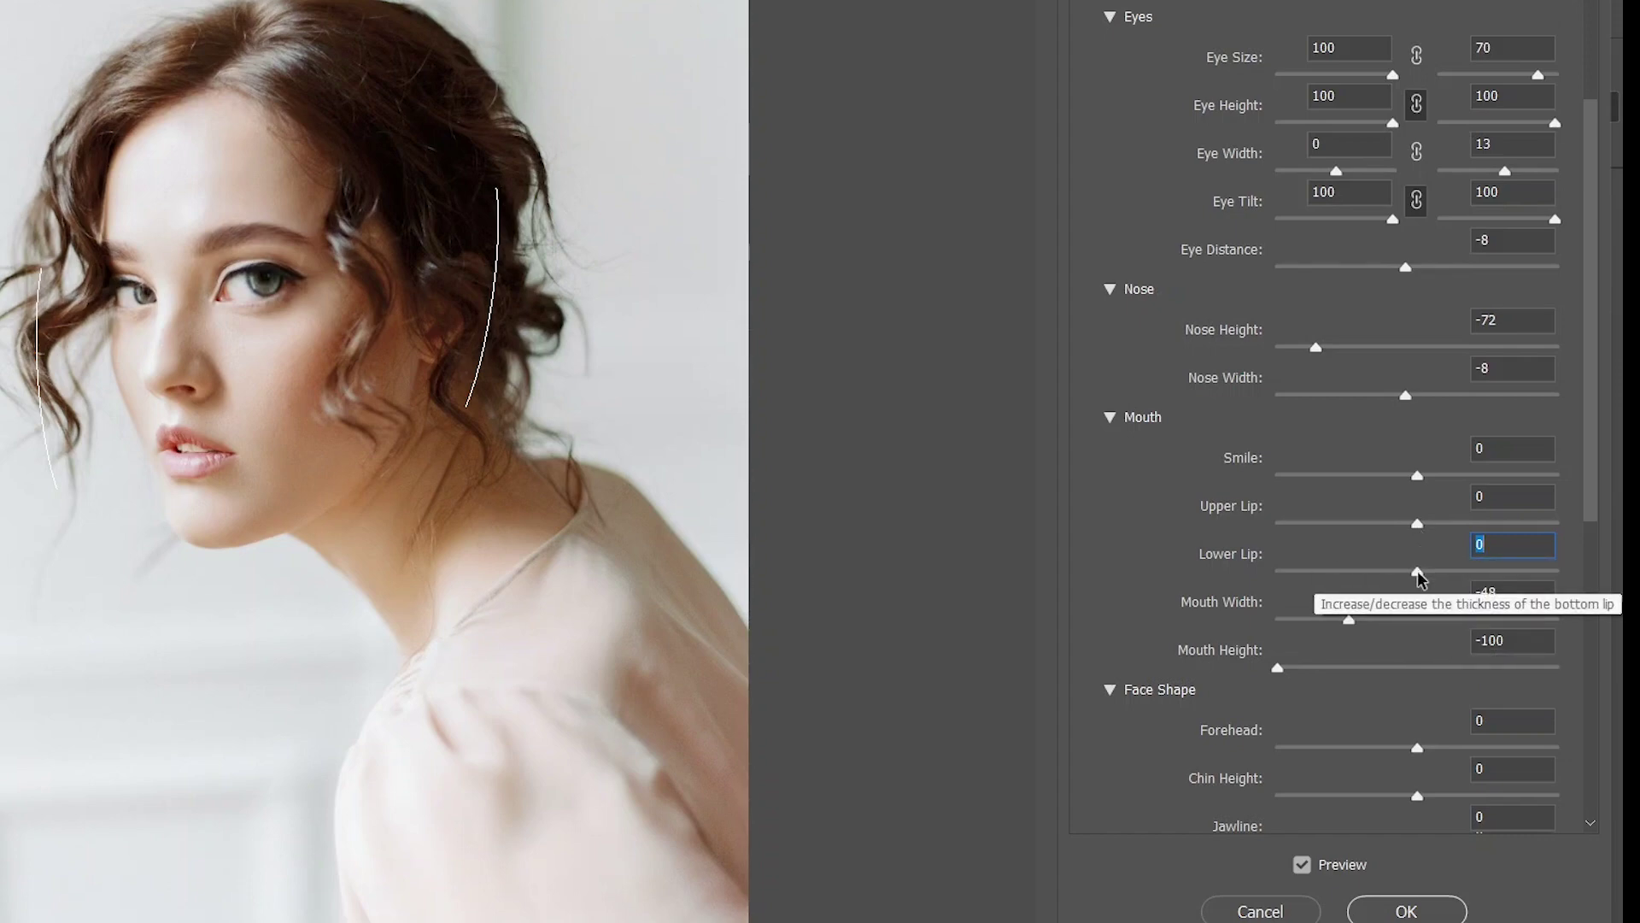
{"action": "left_click_drag", "start_coordinate": [1419, 580], "coordinate": [1459, 583]}
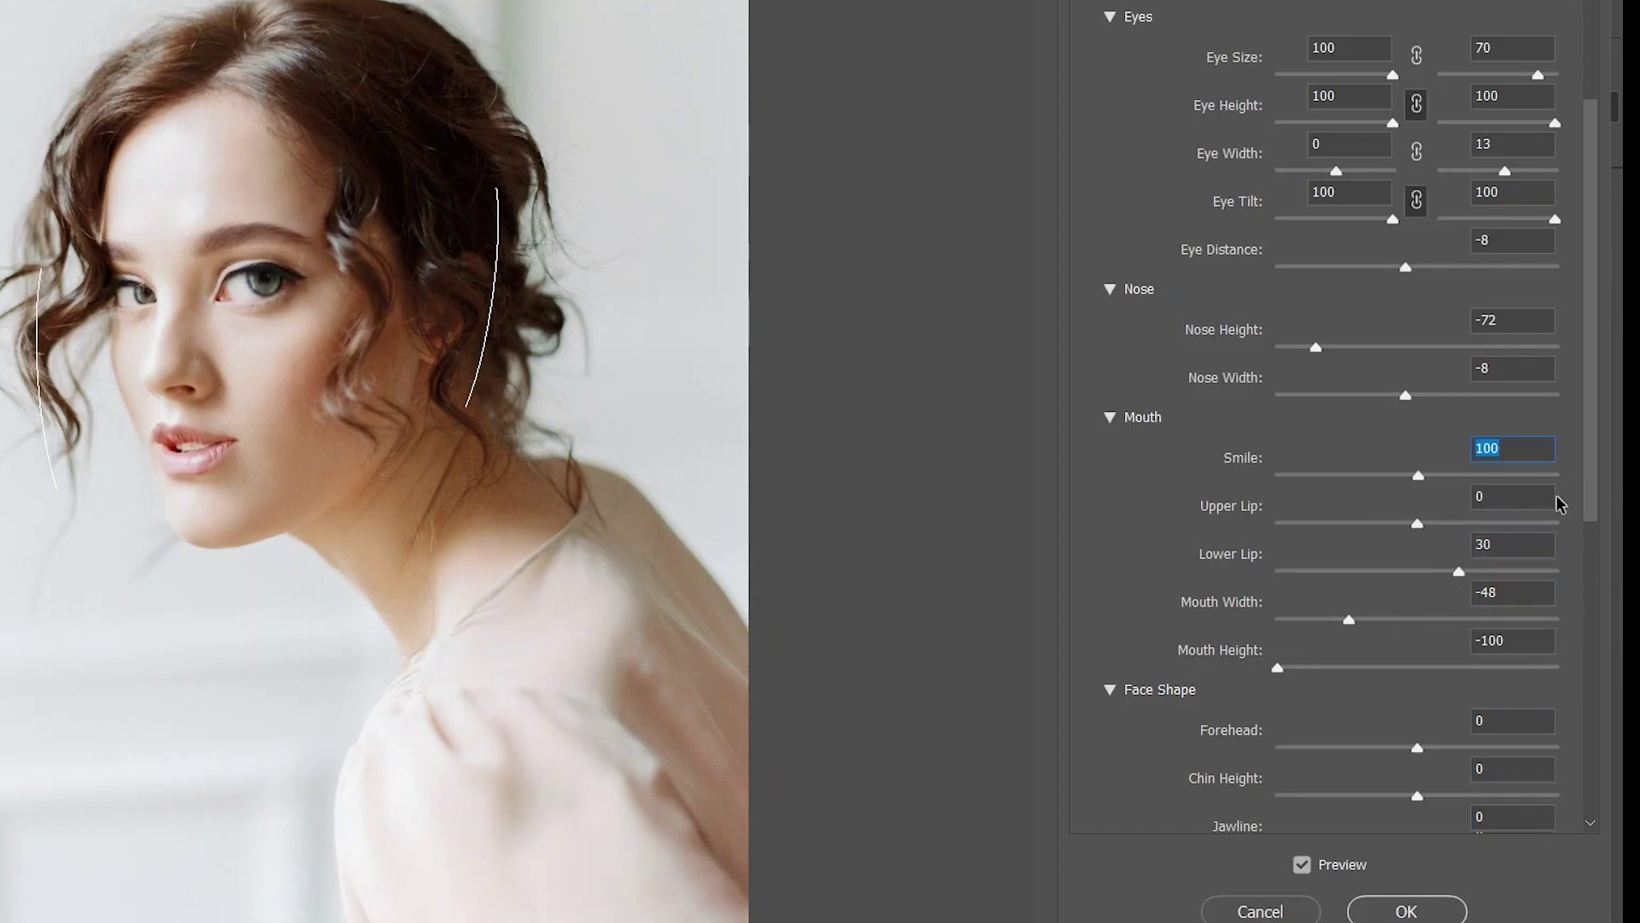
{"action": "type", "text": "-17"}
{"action": "key", "text": "Return"}
{"action": "left_click_drag", "start_coordinate": [1394, 524], "coordinate": [1362, 532]}
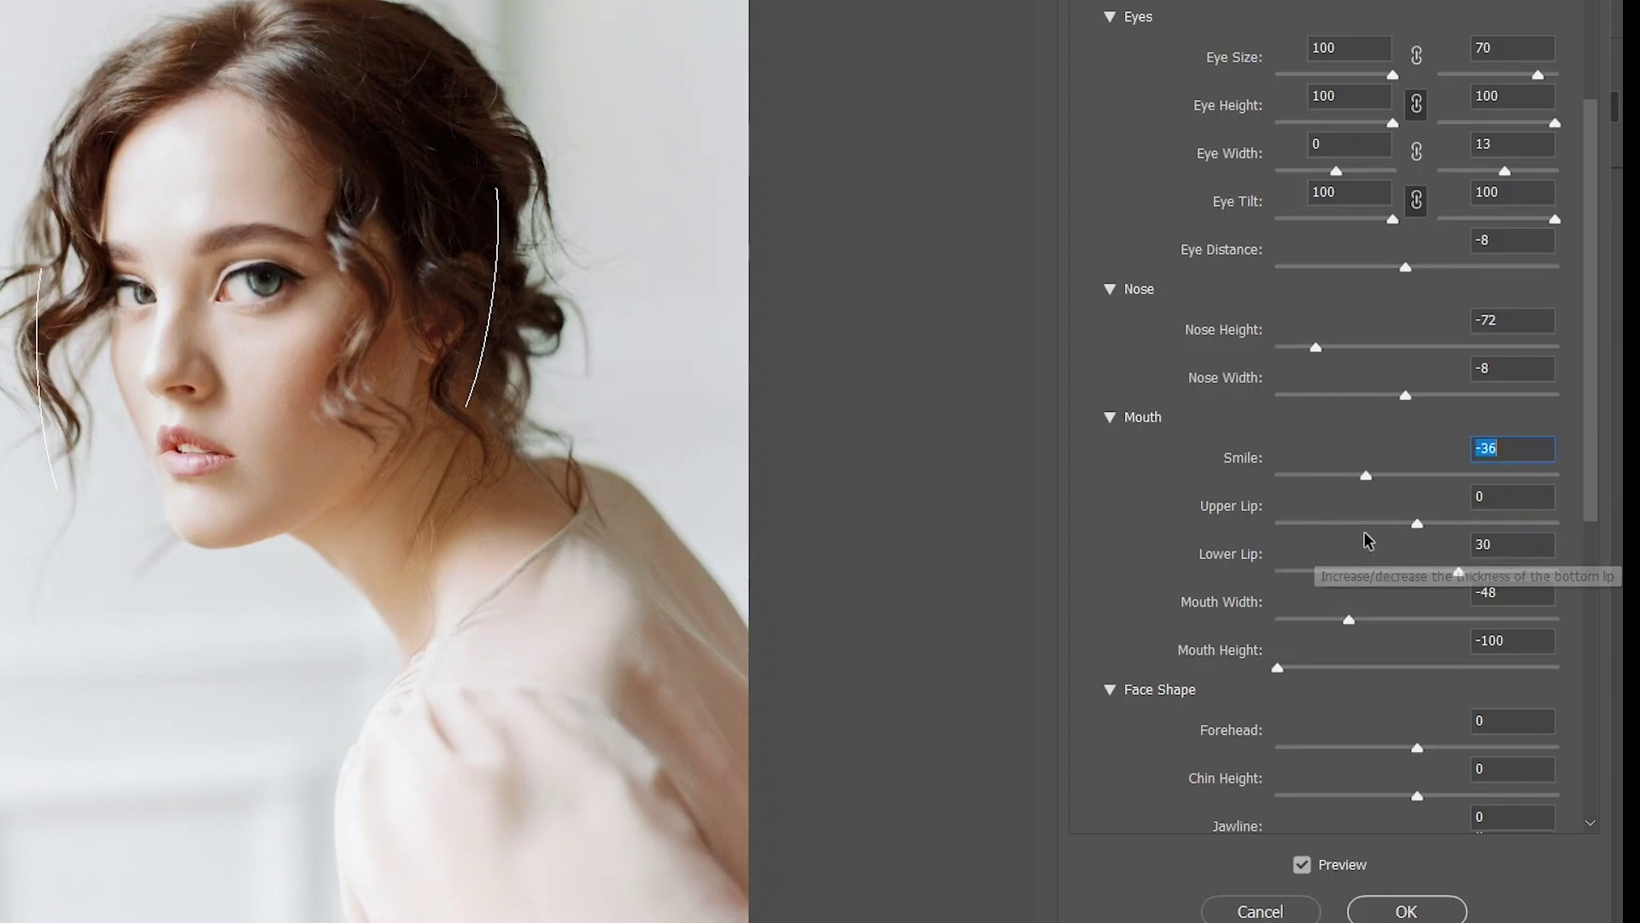
{"action": "type", "text": "5"}
Adjust the face shape with forehead 100, chin height 100, jawline -100 and face width 22
{"action": "scroll", "coordinate": [1367, 538], "scroll_direction": "down", "scroll_amount": 2}
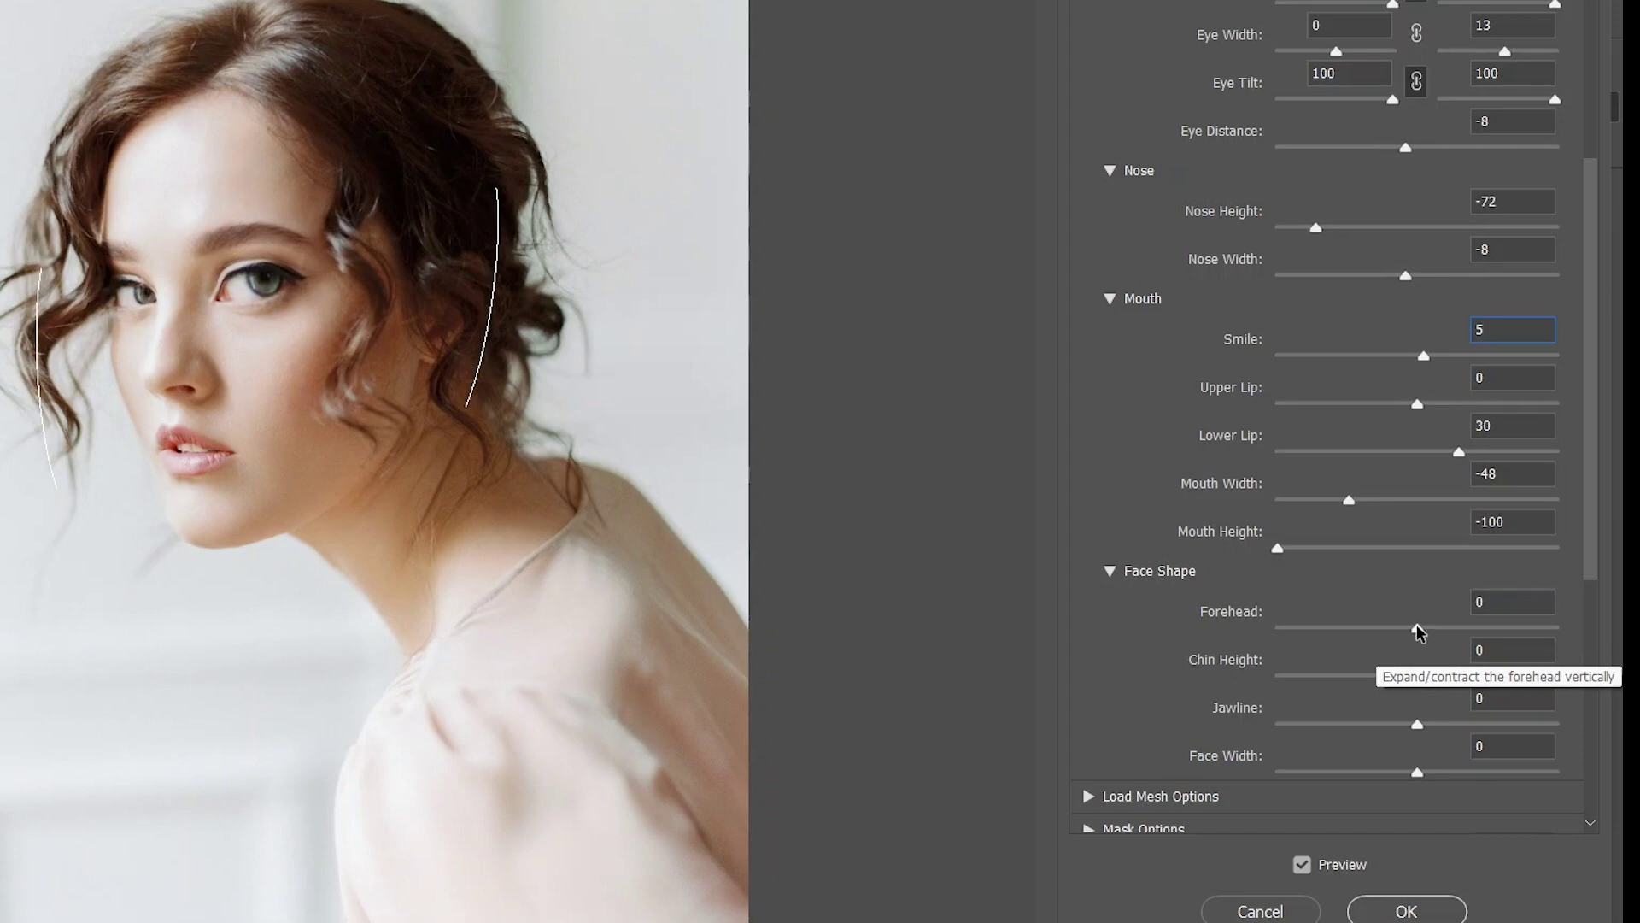
{"action": "left_click", "coordinate": [1418, 631]}
{"action": "type", "text": "100"}
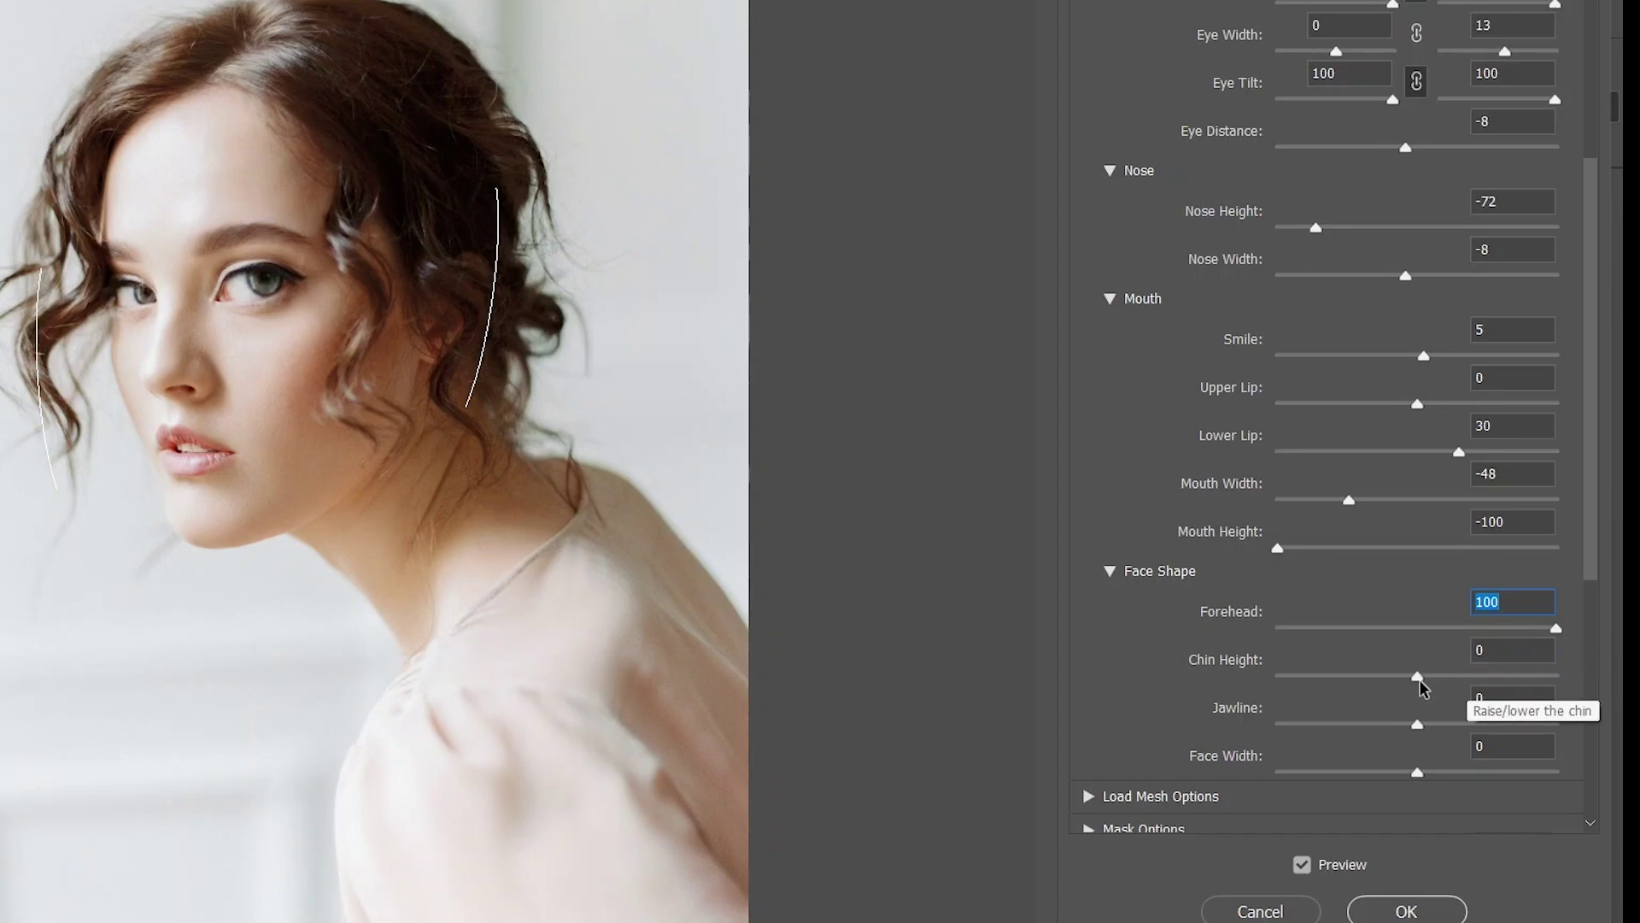
{"action": "left_click_drag", "start_coordinate": [1419, 681], "coordinate": [1616, 754]}
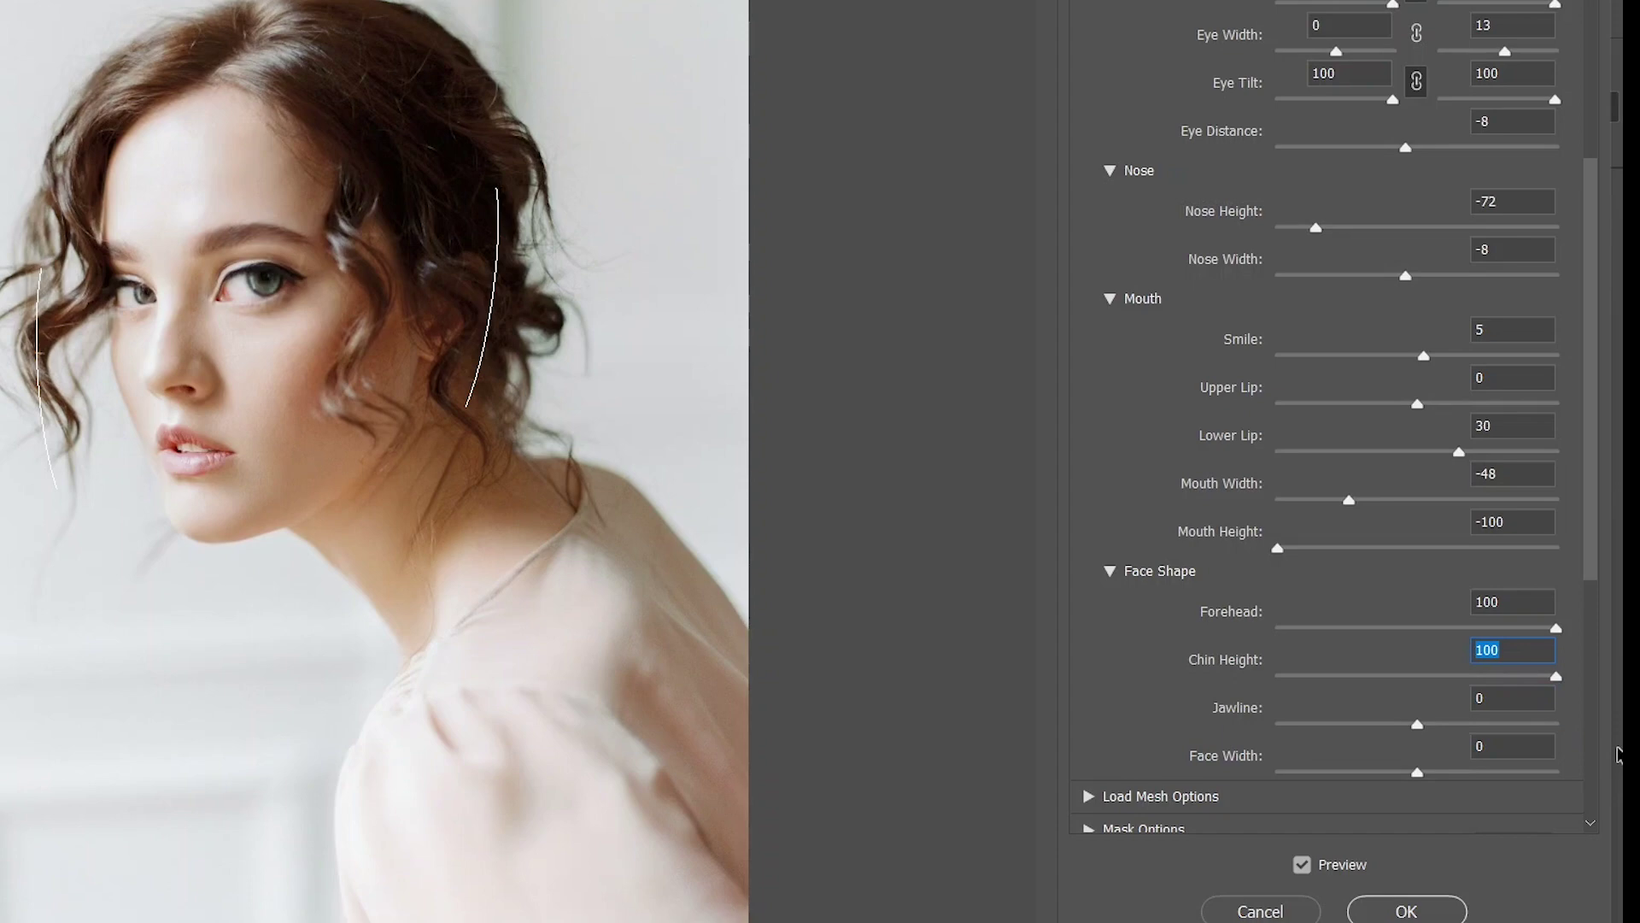
{"action": "left_click_drag", "start_coordinate": [1417, 725], "coordinate": [1268, 751]}
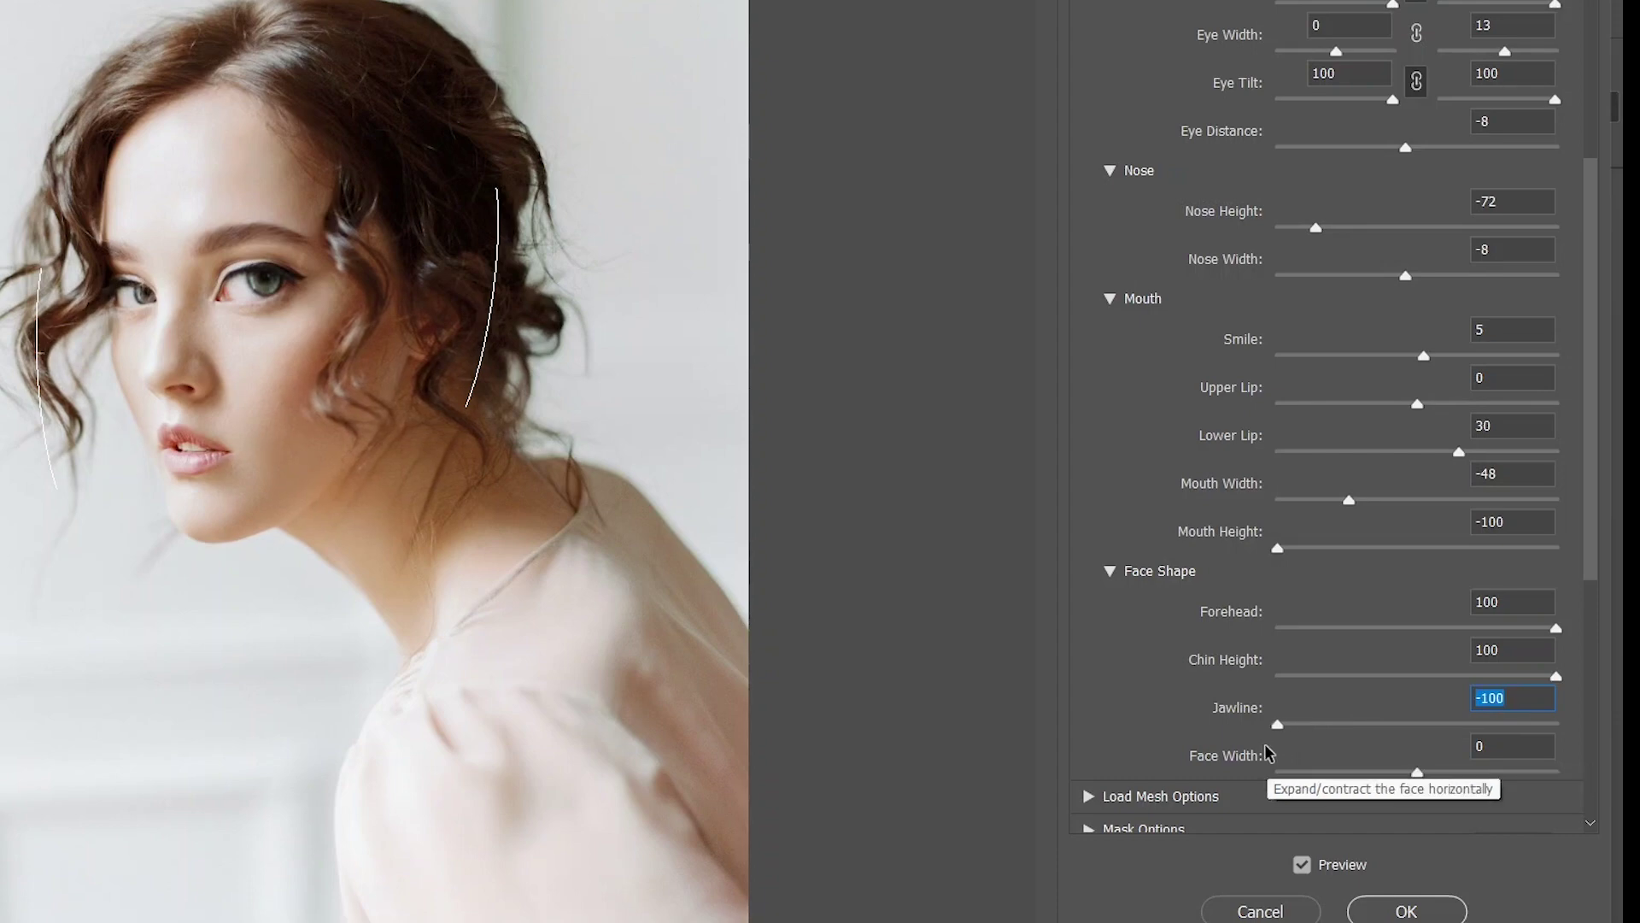
{"action": "scroll", "coordinate": [1268, 751], "scroll_direction": "down", "scroll_amount": 3}
{"action": "left_click_drag", "start_coordinate": [1417, 616], "coordinate": [1452, 639]}
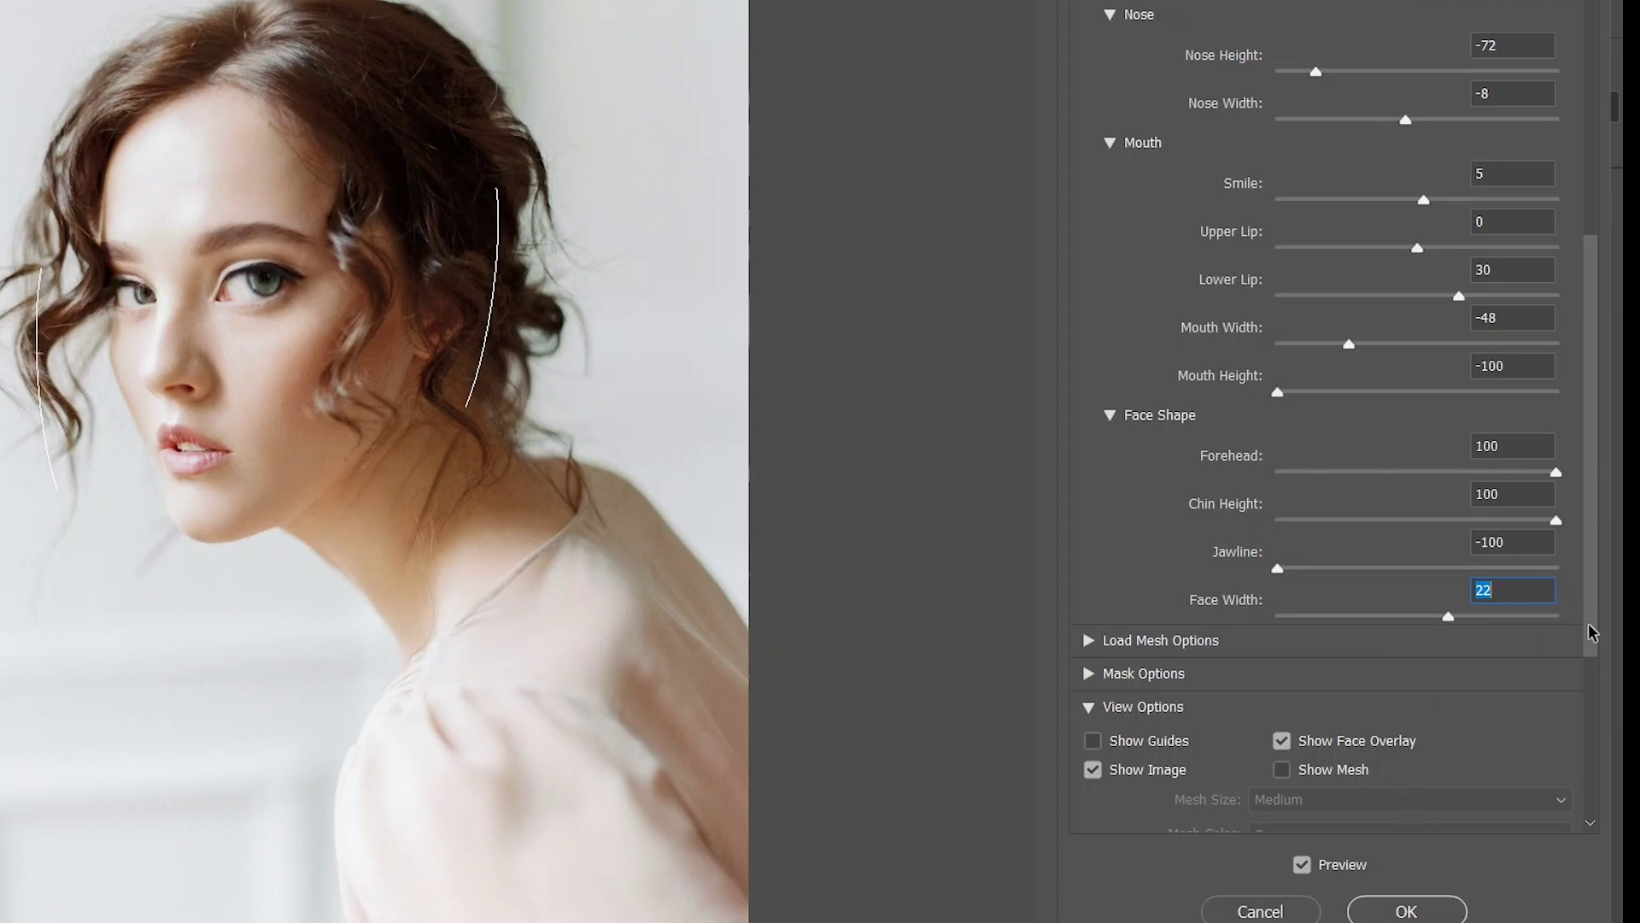
Apply the Liquify filter and compare before and after by hiding and showing the Background copy layer
{"action": "left_click_drag", "start_coordinate": [1592, 641], "coordinate": [1608, 719]}
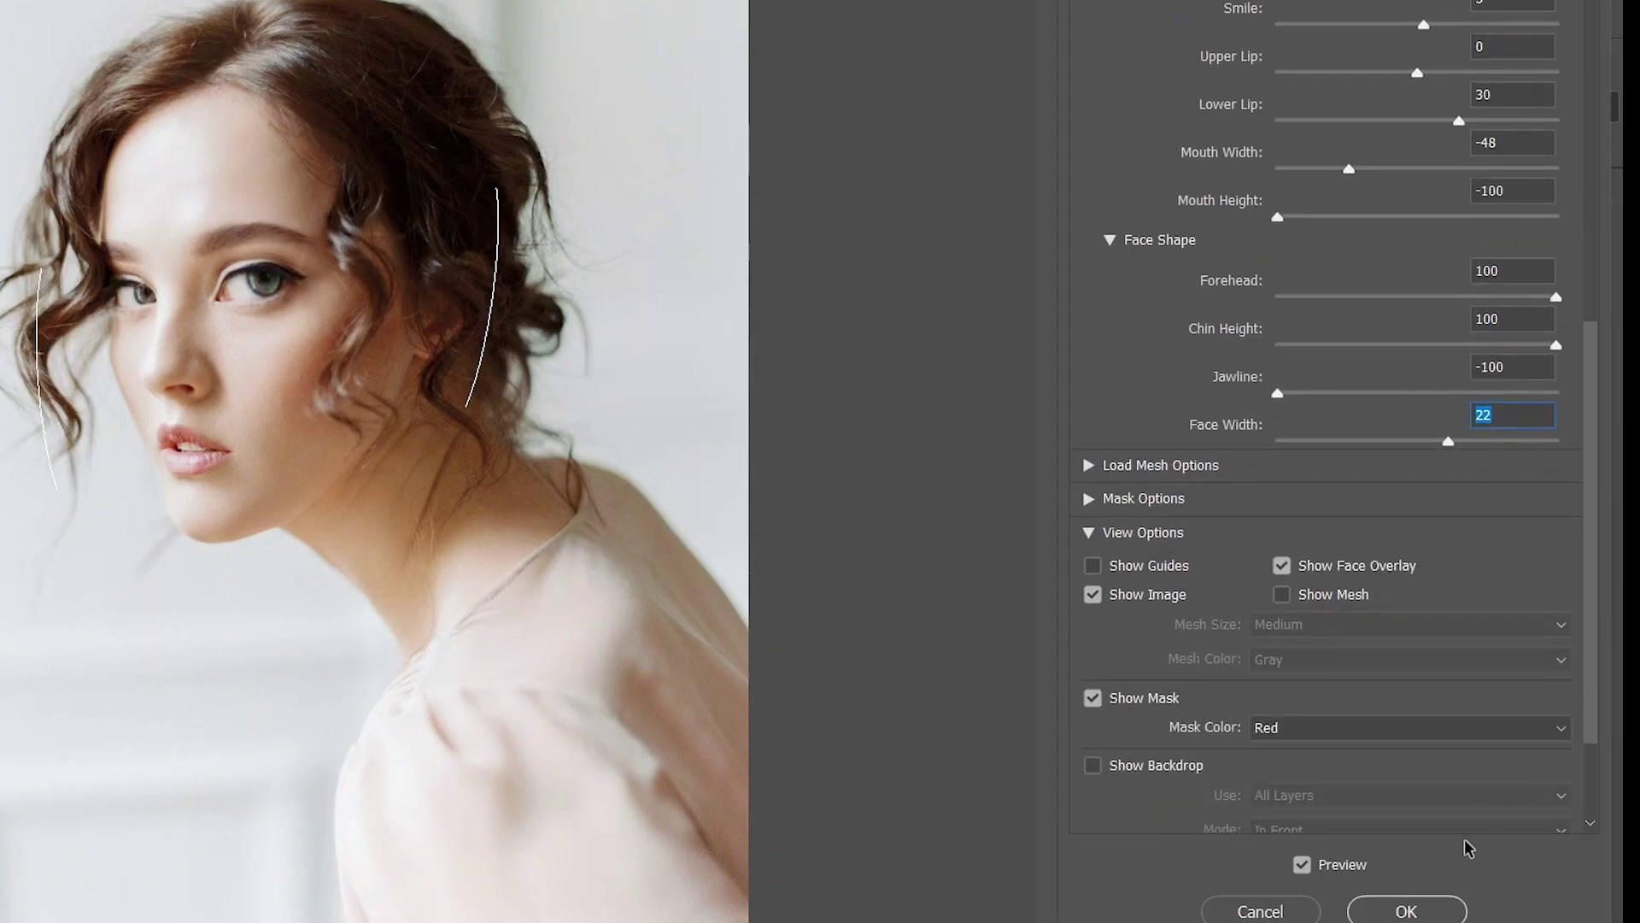
{"action": "left_click", "coordinate": [1408, 911]}
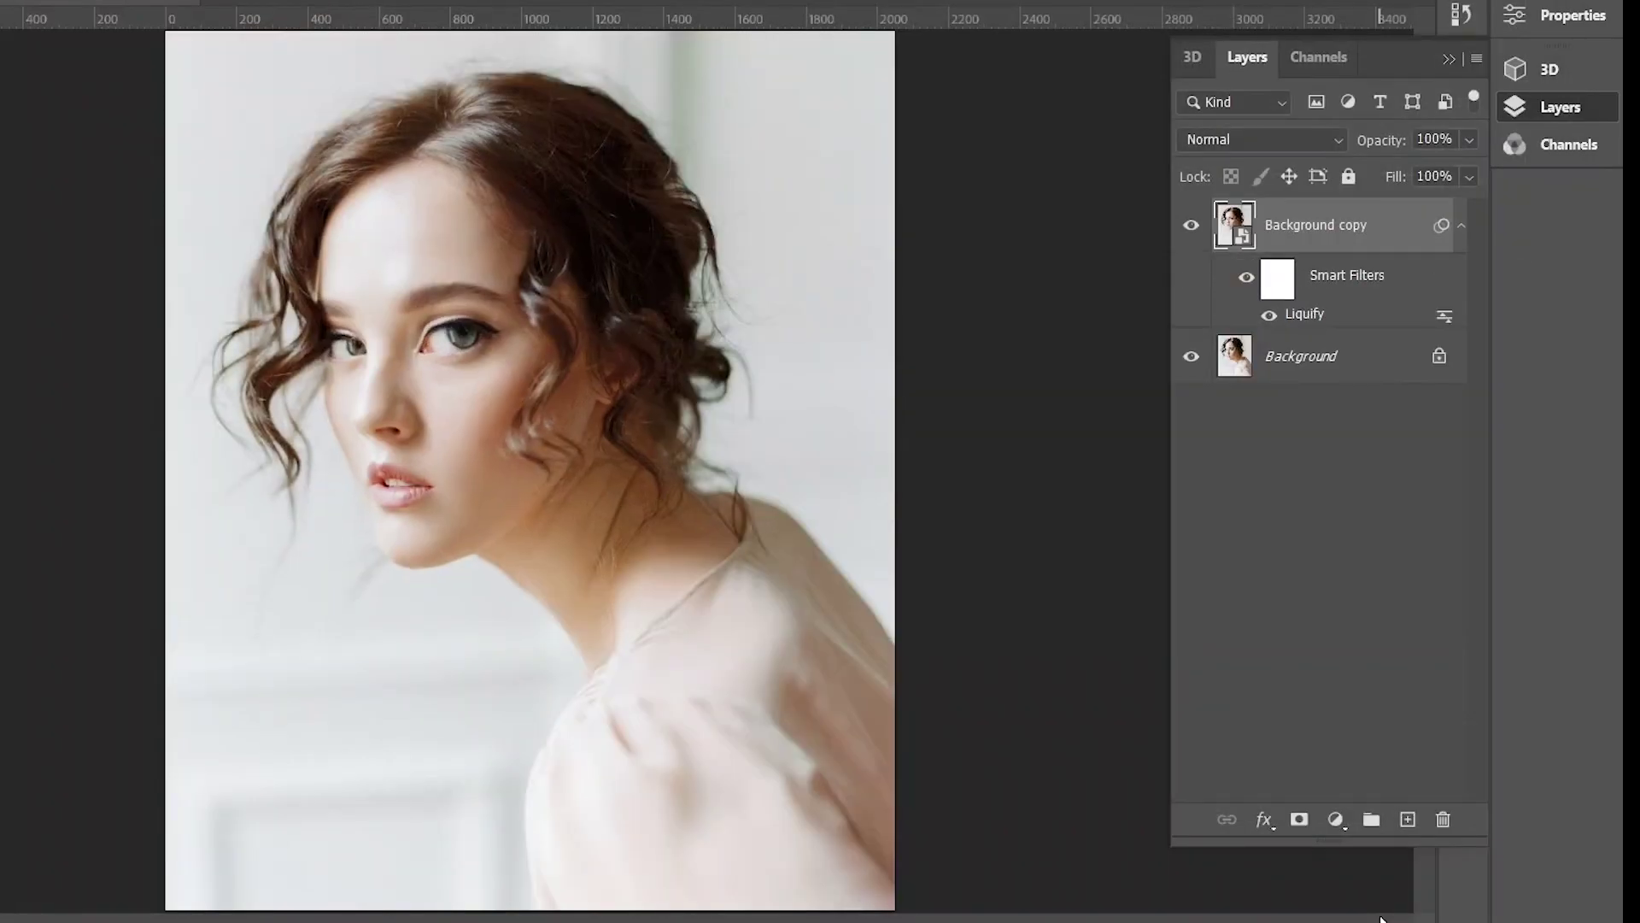
{"action": "left_click", "coordinate": [1192, 226]}
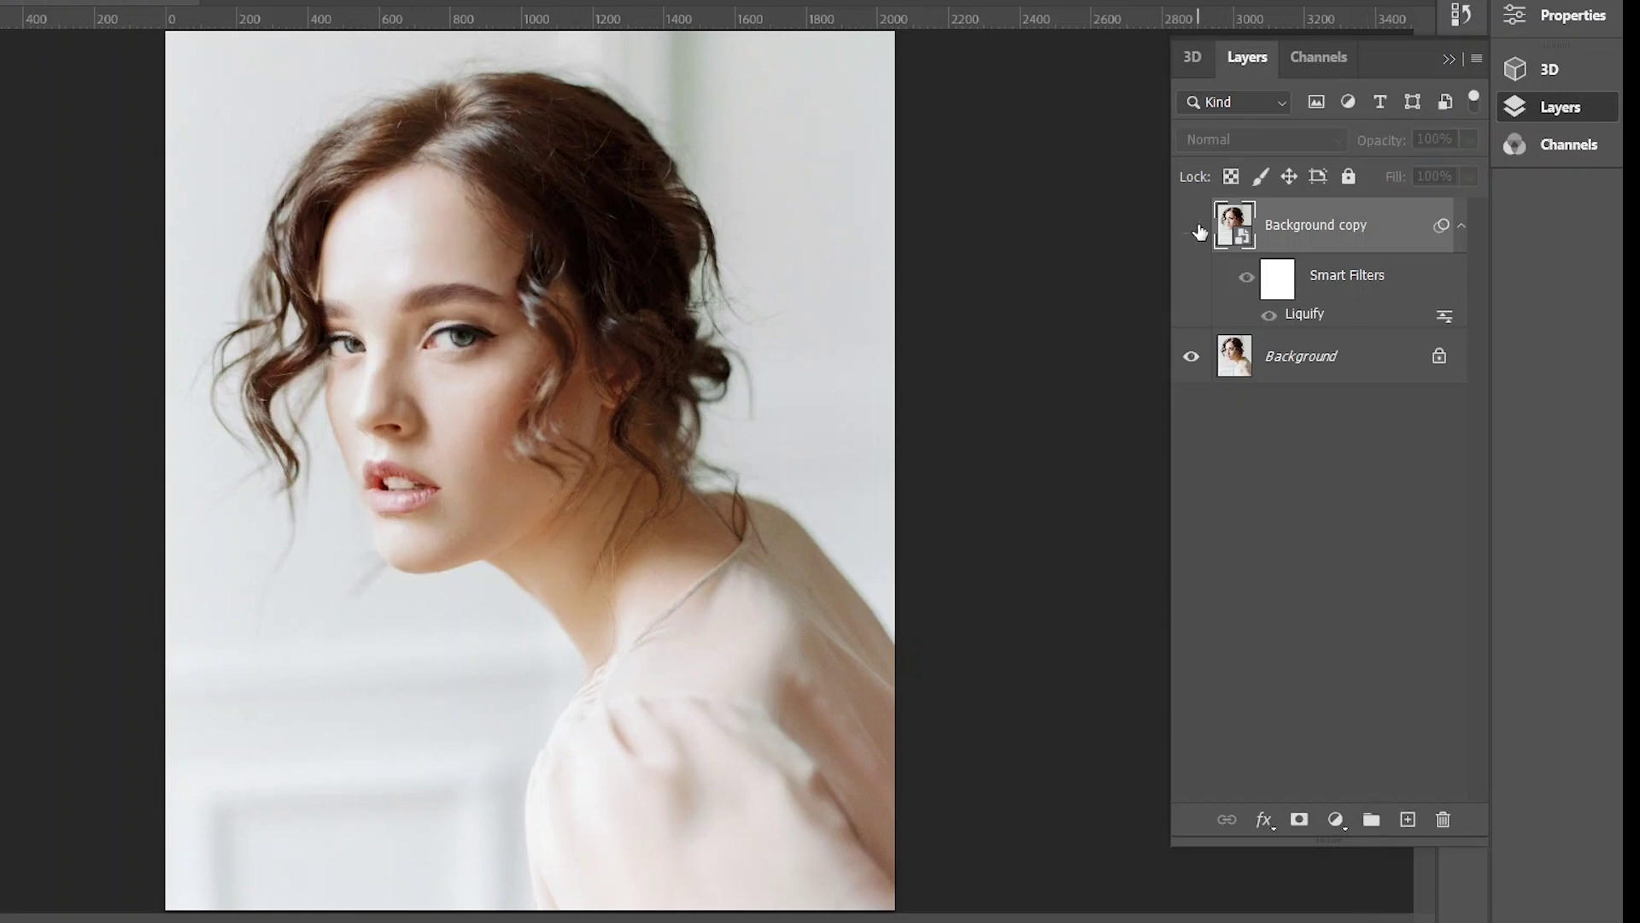
{"action": "left_click", "coordinate": [1192, 226]}
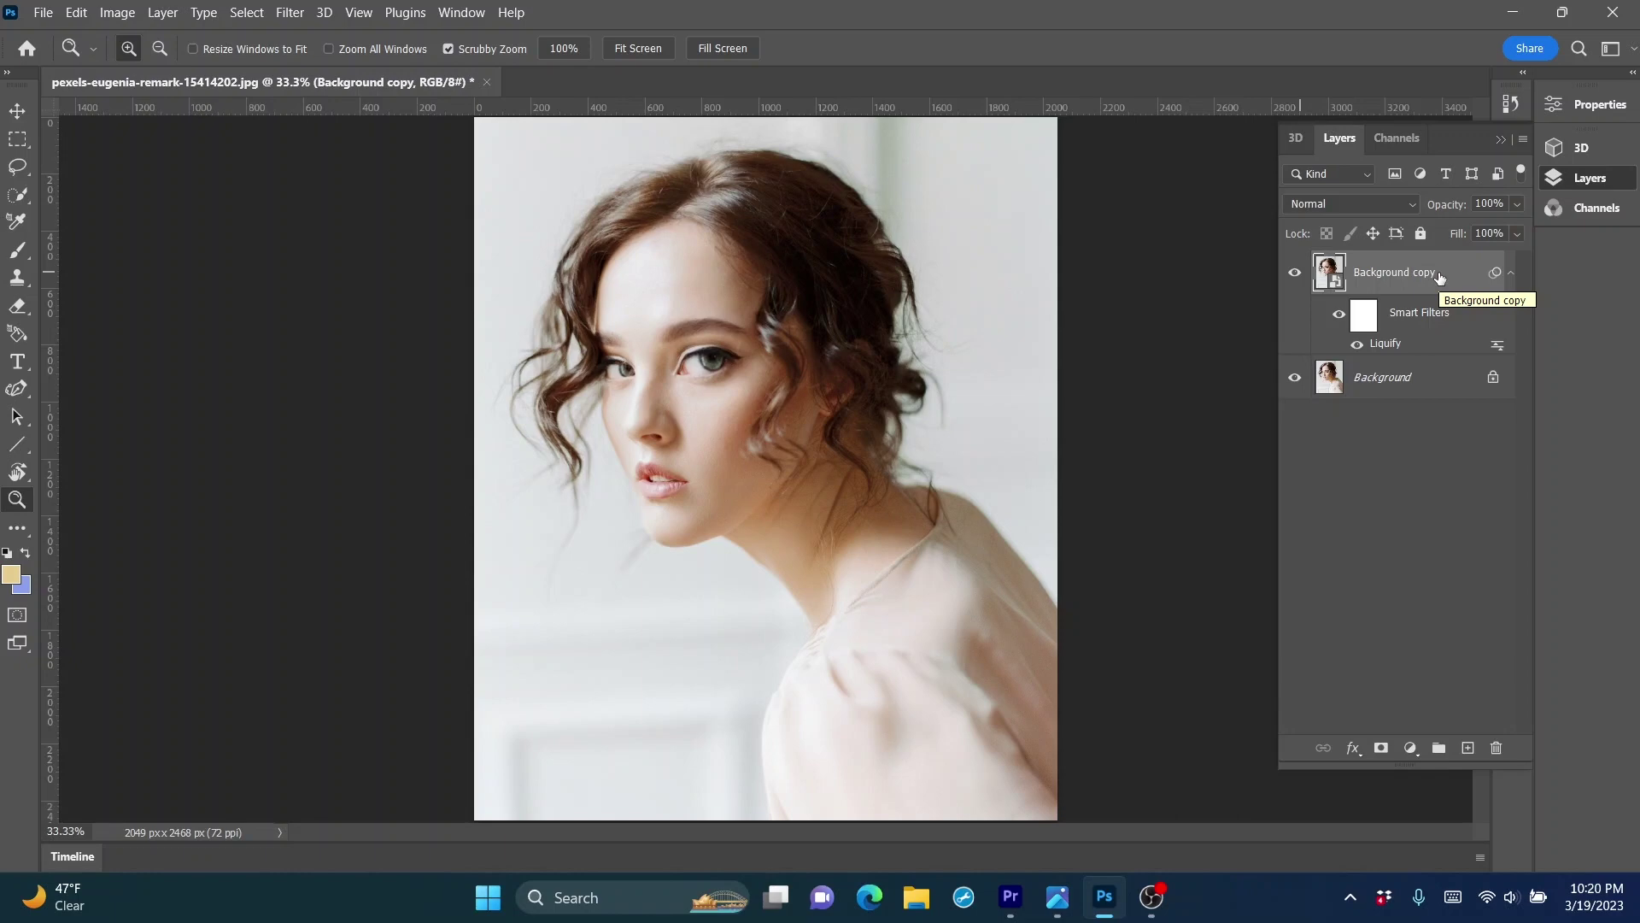
Duplicate the Background copy layer, keeping the default name
{"action": "right_click", "coordinate": [1440, 276]}
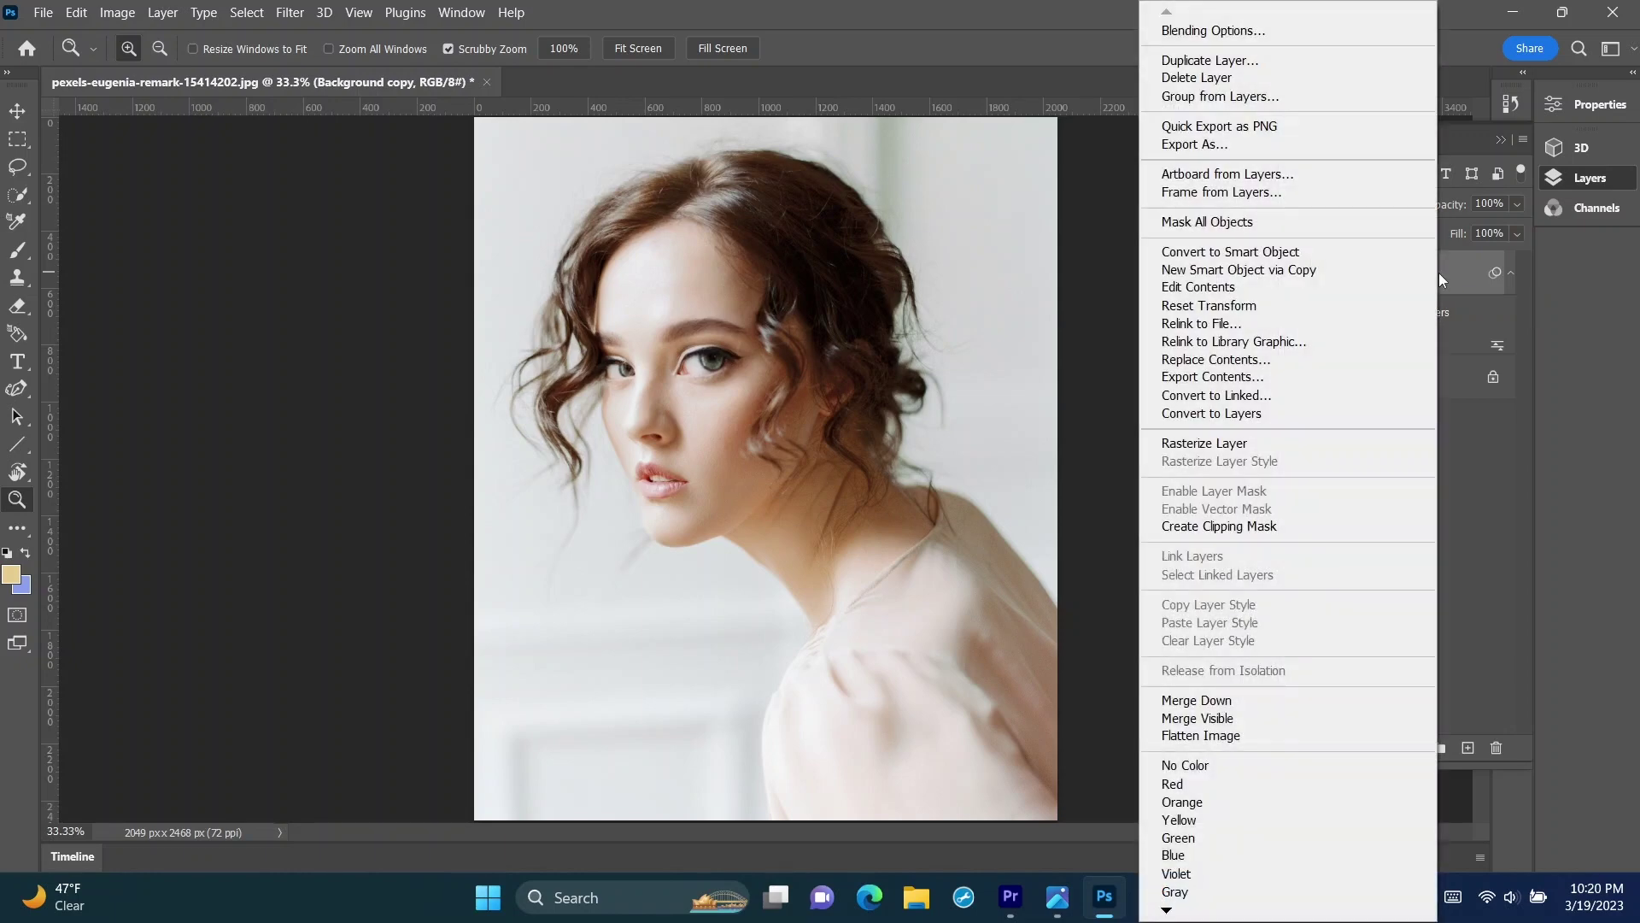
{"action": "left_click", "coordinate": [1257, 65]}
{"action": "key", "text": "Return"}
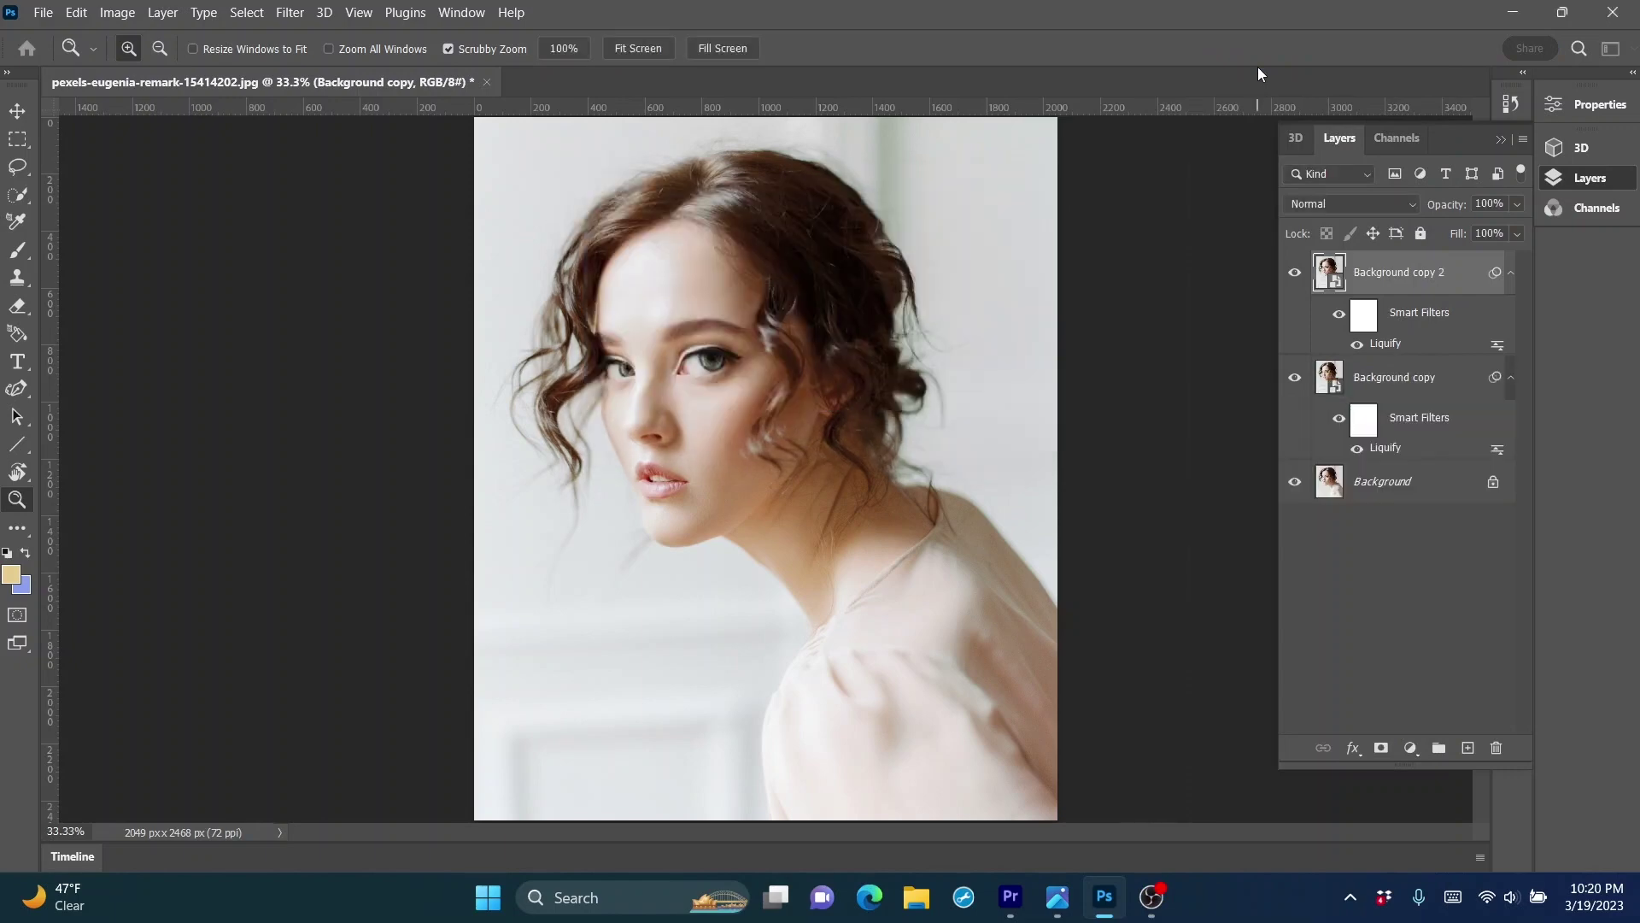
Convert the Background copy 2 layer to a new smart object and open it in the Liquify filter
{"action": "right_click", "coordinate": [1428, 278]}
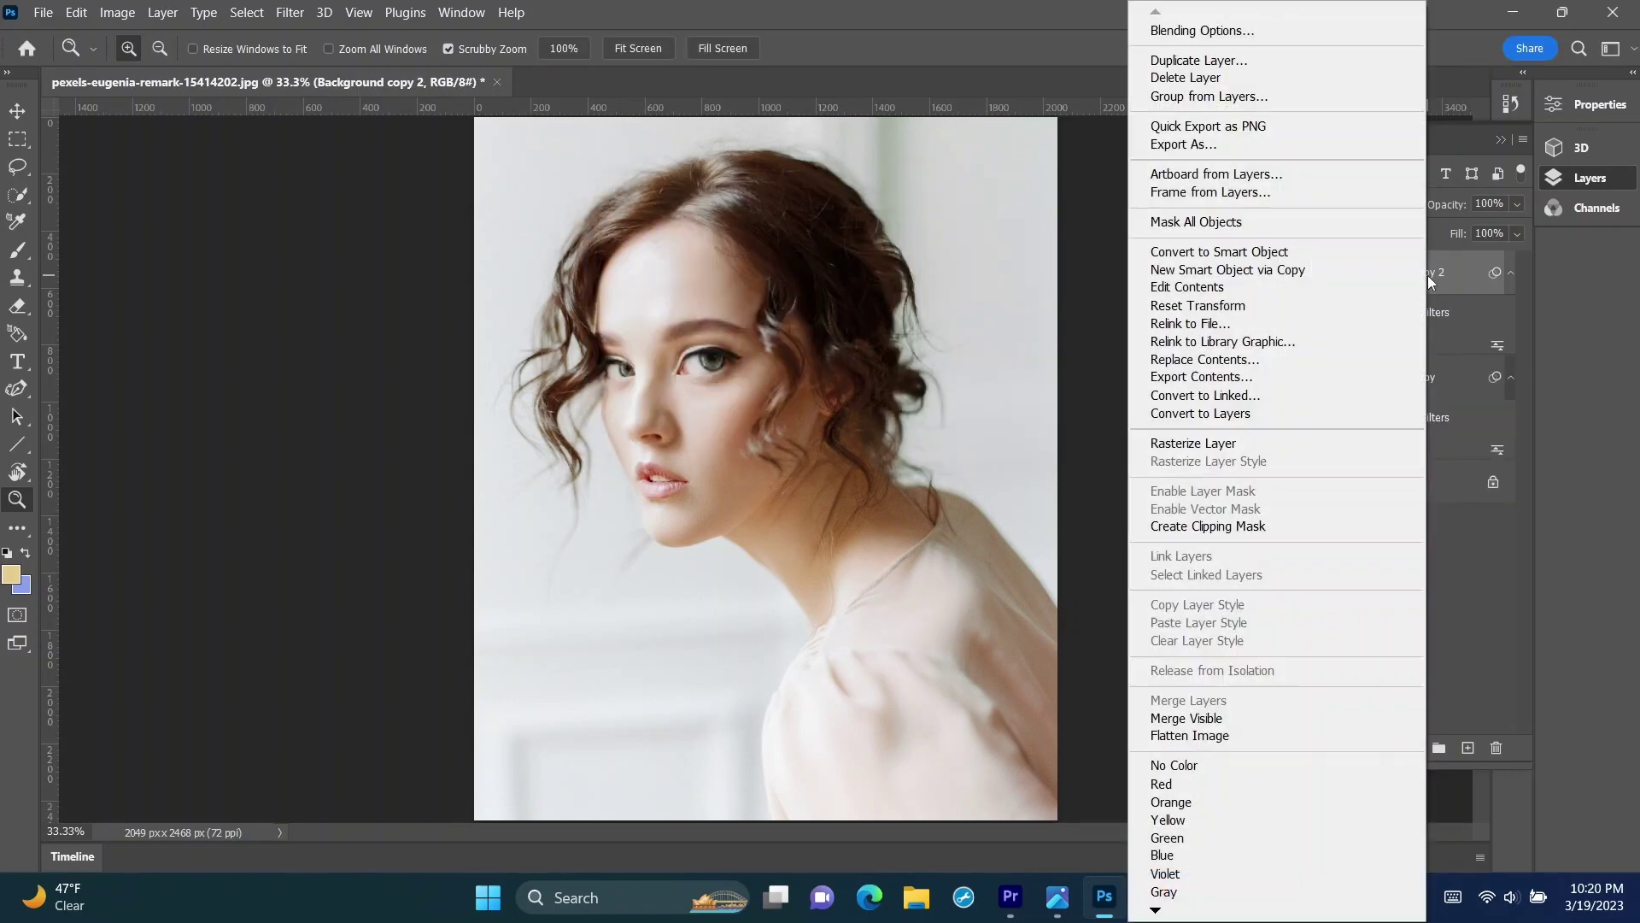
{"action": "left_click", "coordinate": [1271, 252]}
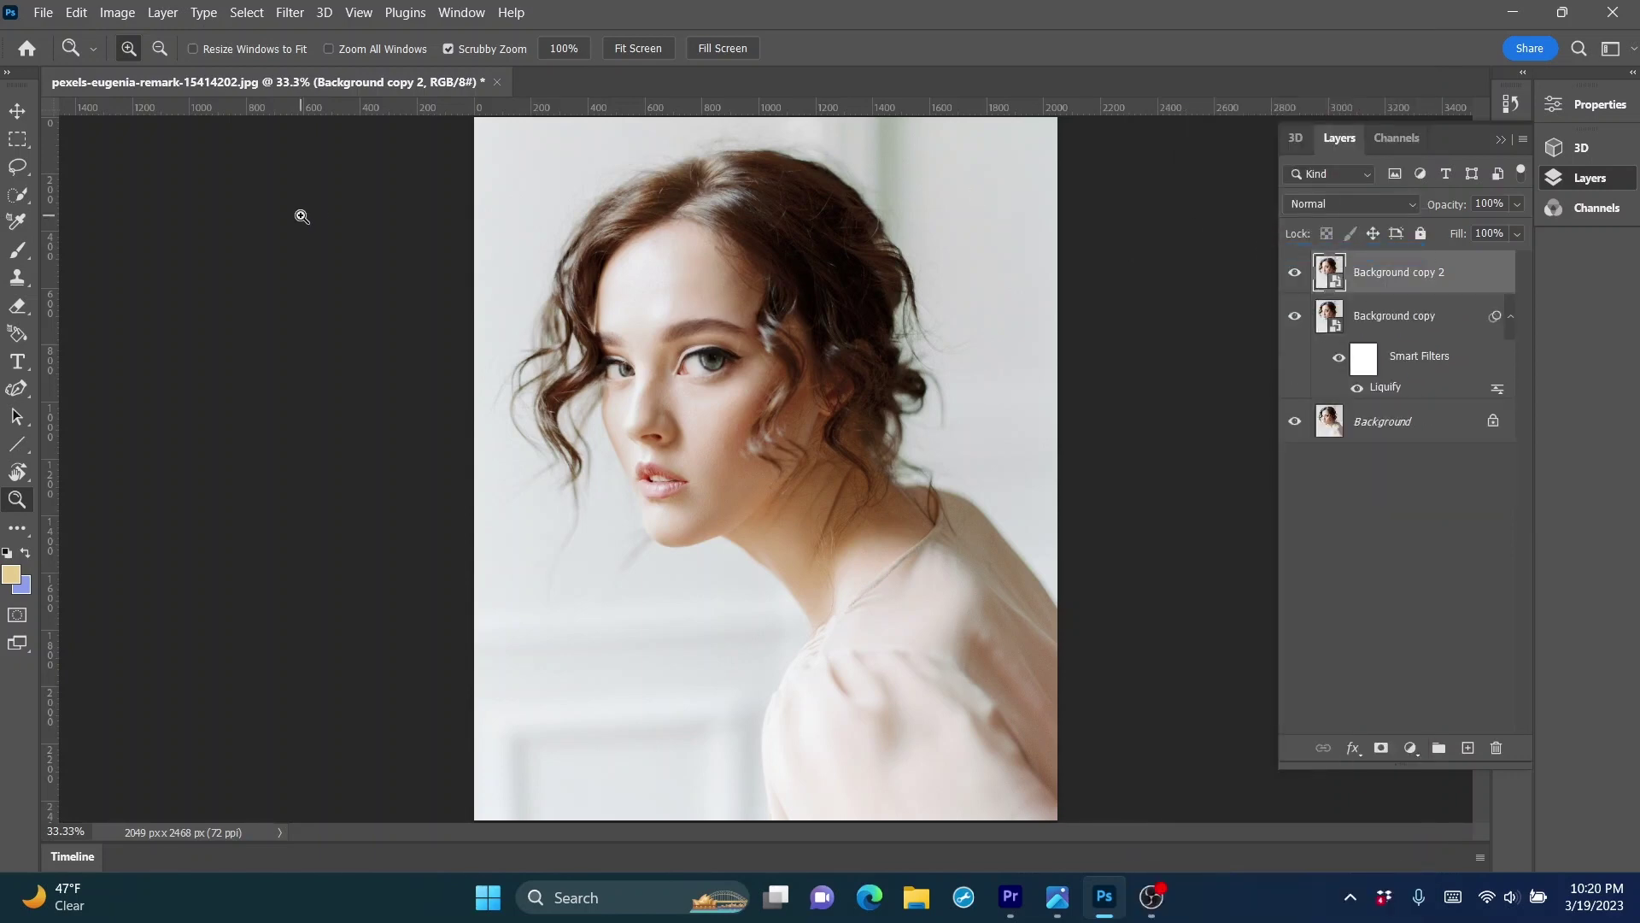
{"action": "left_click", "coordinate": [289, 13]}
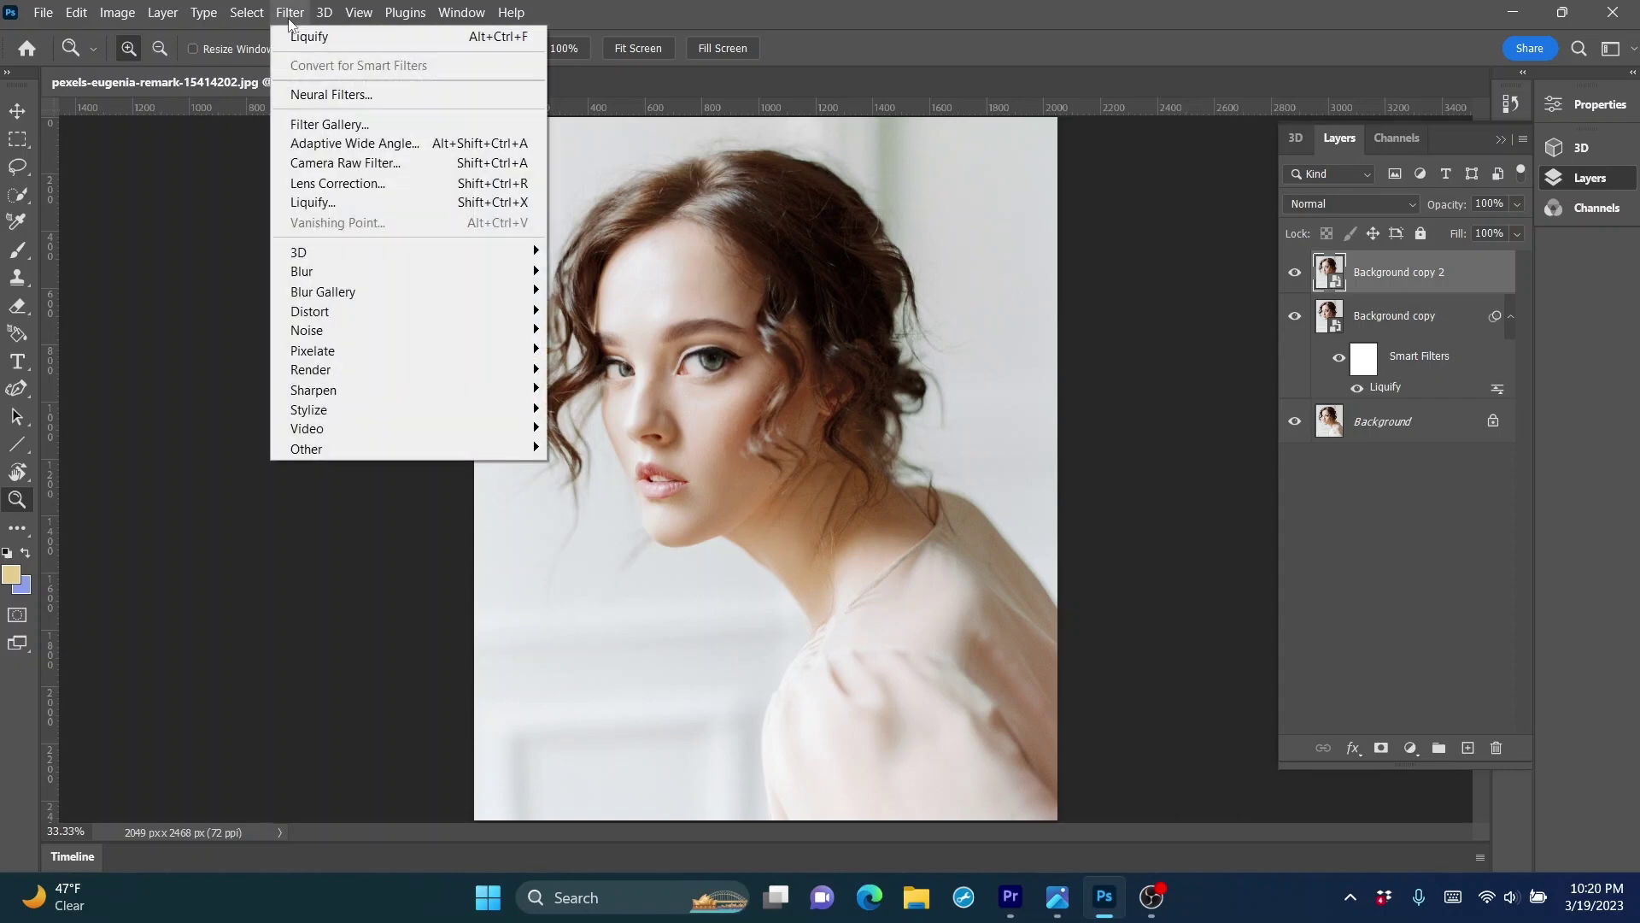
{"action": "left_click", "coordinate": [299, 202]}
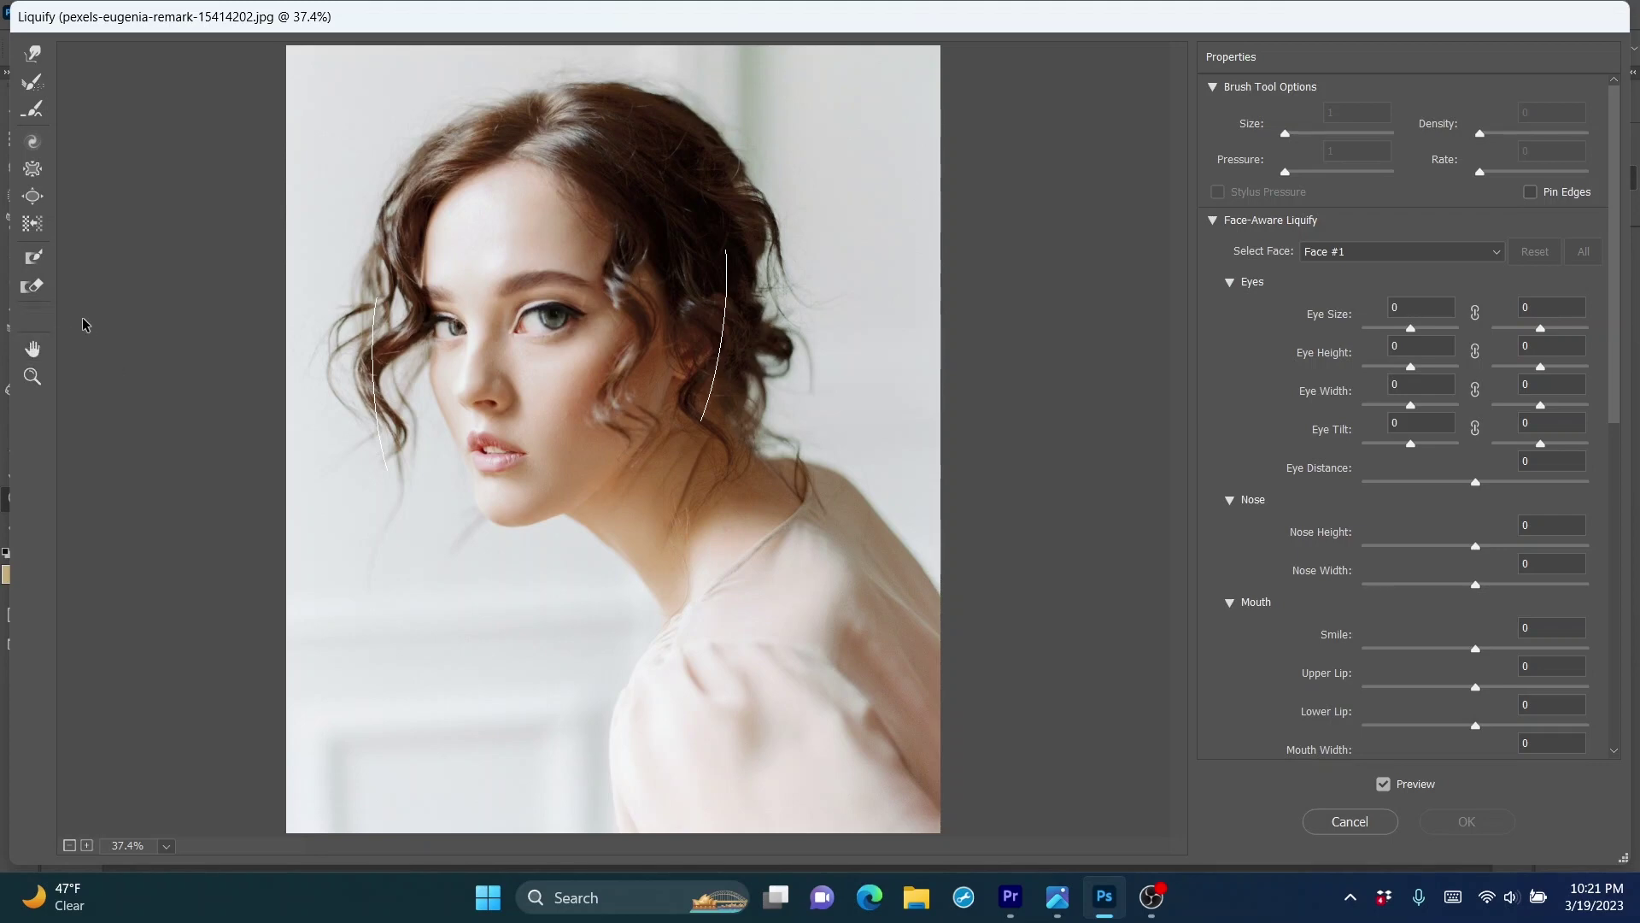
Link the eye size, eye height and eye width settings across both eyes with the Face tool active, and enlarge the eyes
{"action": "mouse_move", "coordinate": [452, 250]}
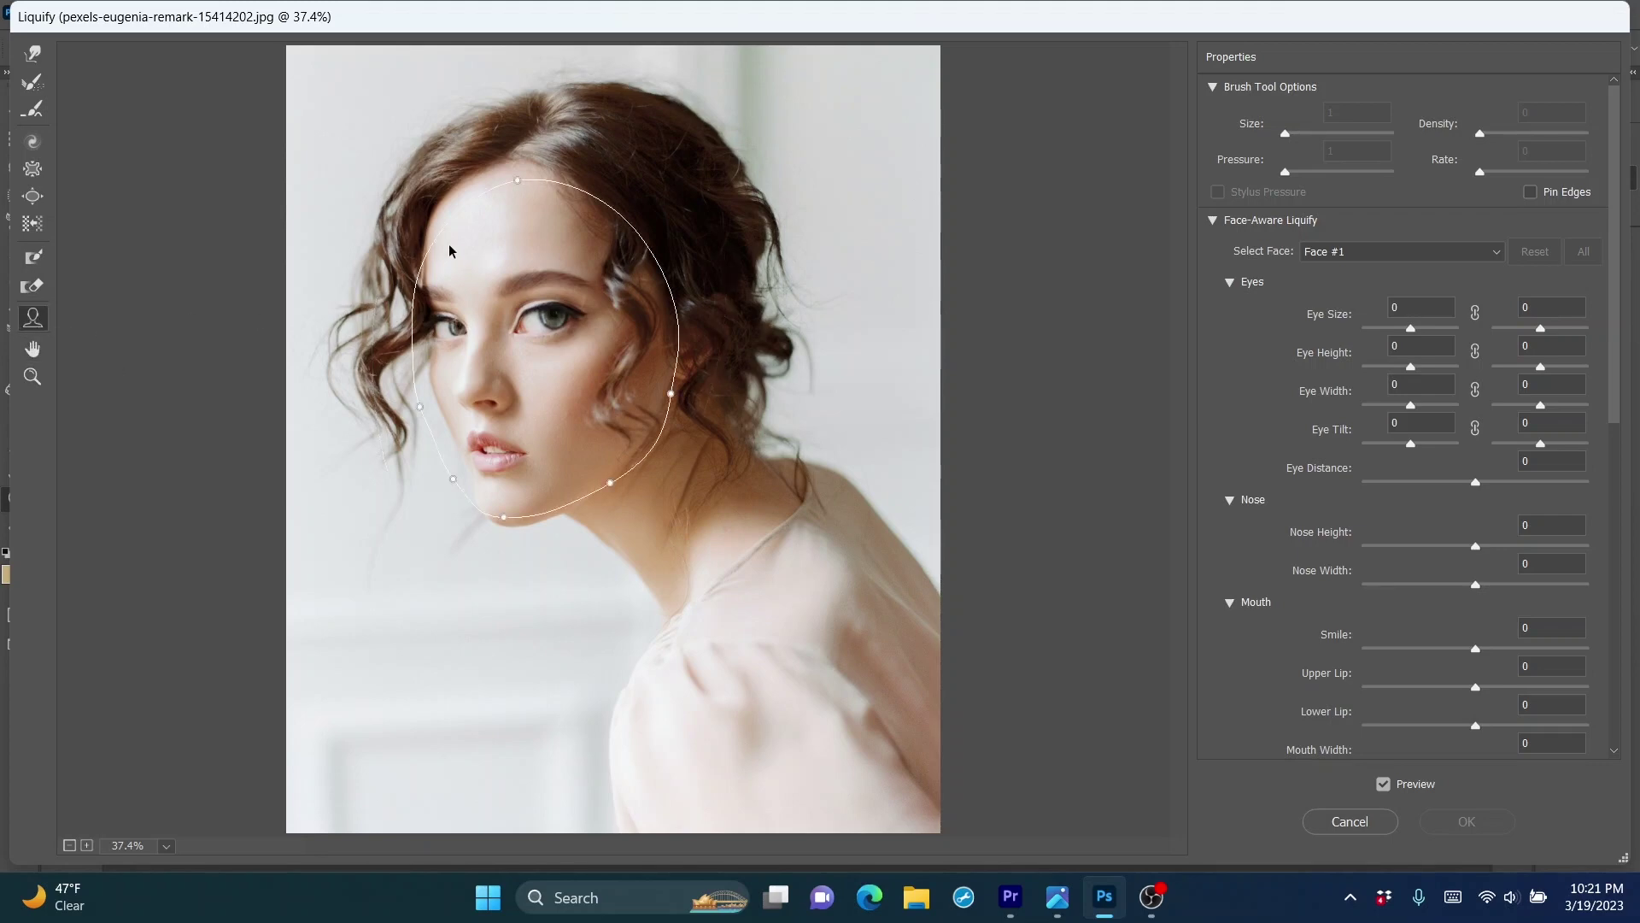
{"action": "left_click", "coordinate": [1475, 313]}
{"action": "left_click", "coordinate": [1475, 351]}
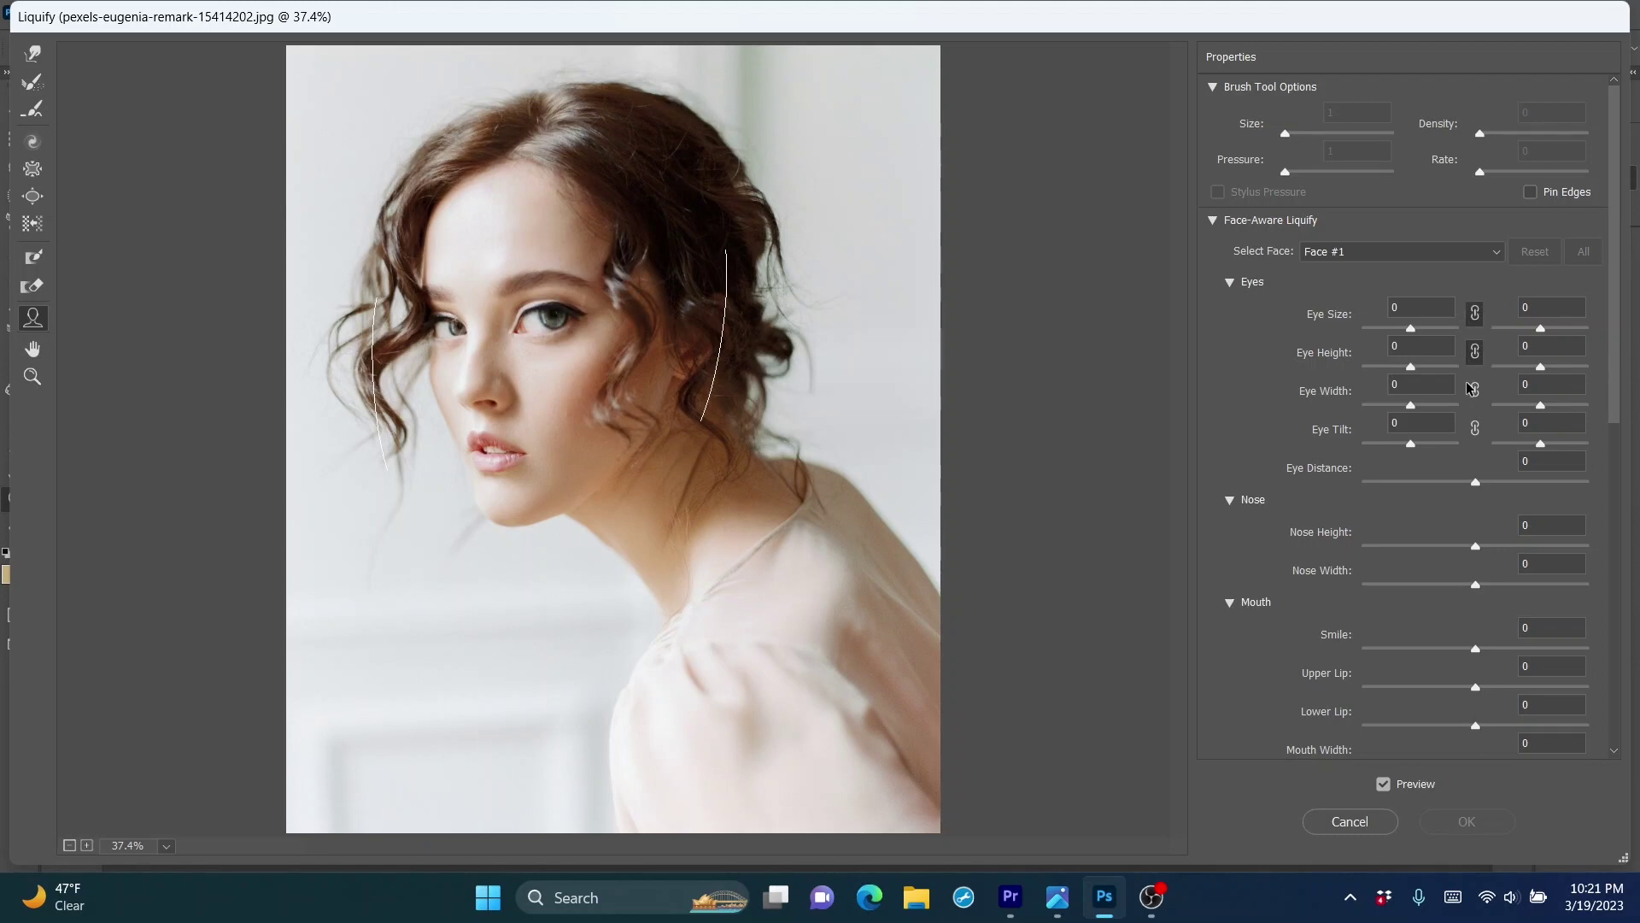
{"action": "left_click", "coordinate": [1473, 389]}
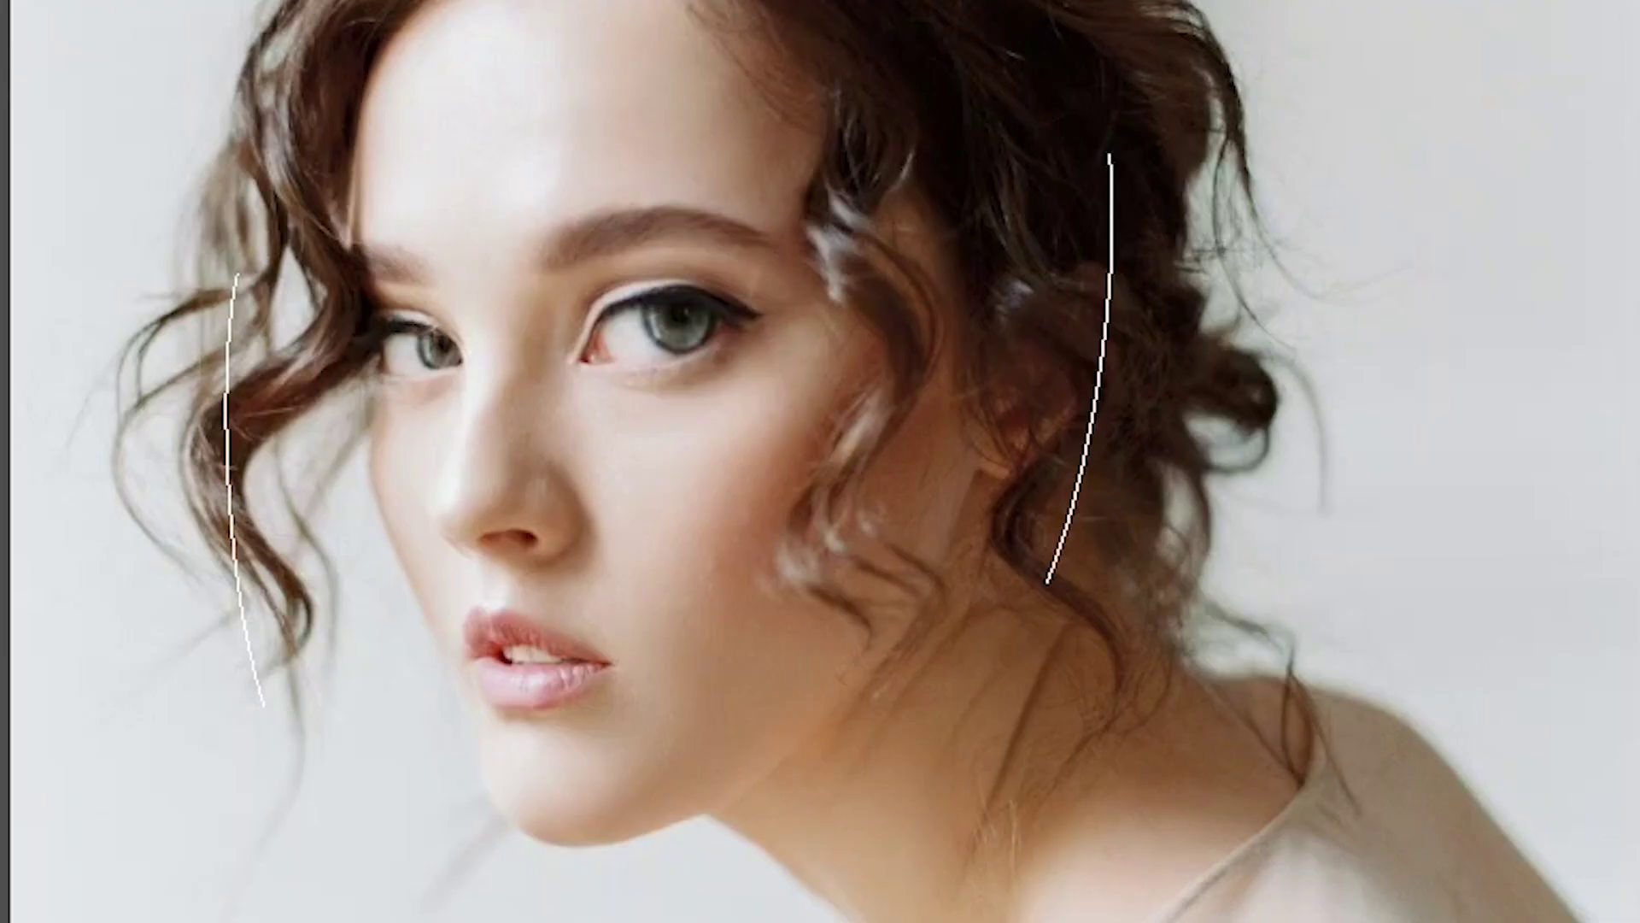
{"action": "left_click_drag", "start_coordinate": [1418, 328], "coordinate": [1446, 328]}
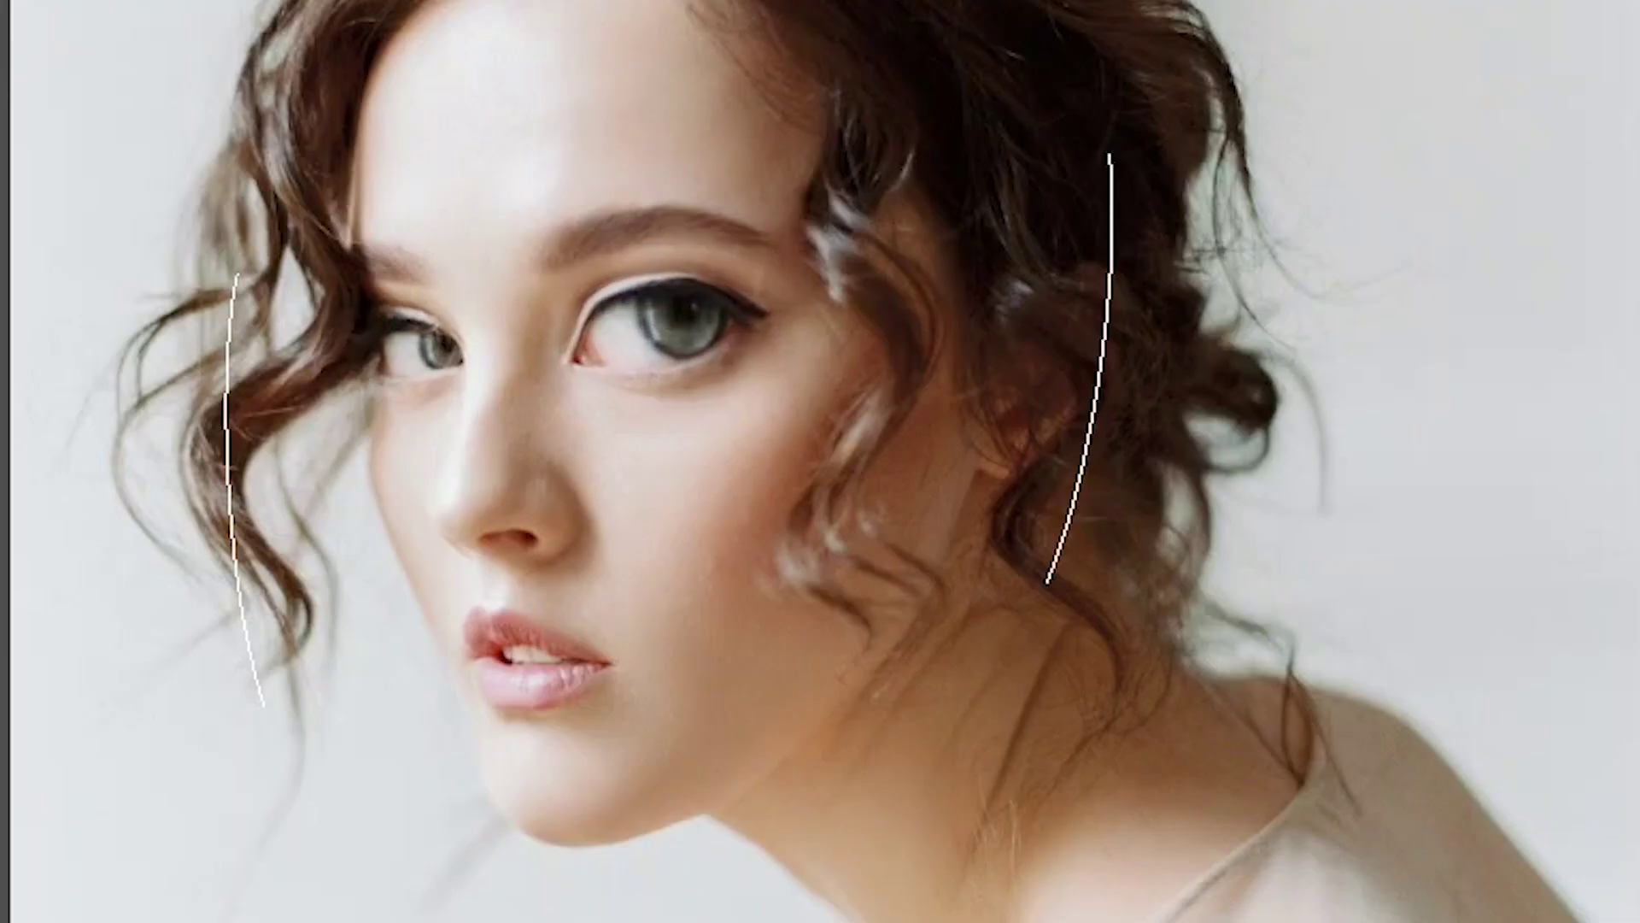